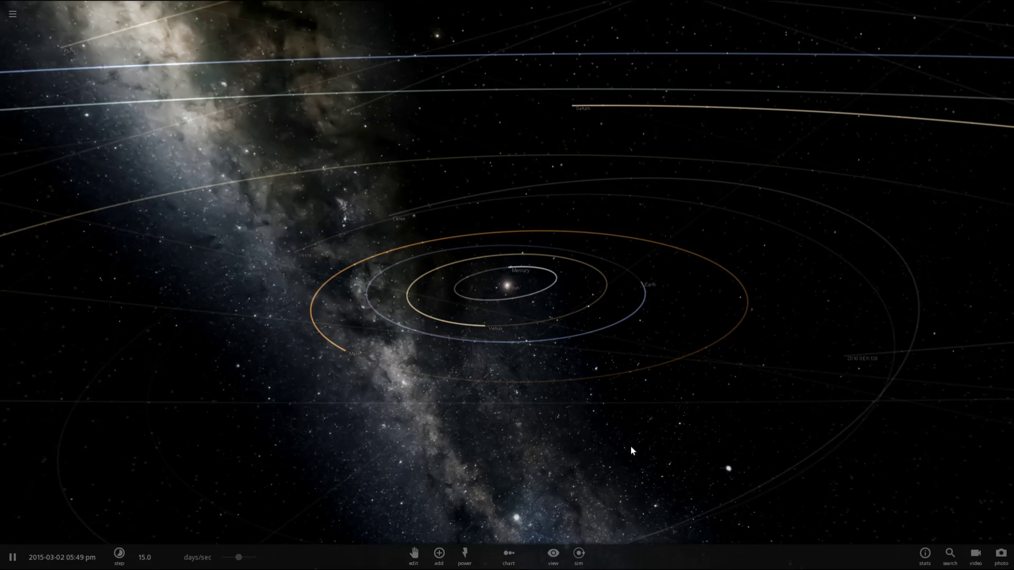
Pause the simulation with Mars centred and place a new Venus in orbit near it.
drag(625, 444, 629, 484)
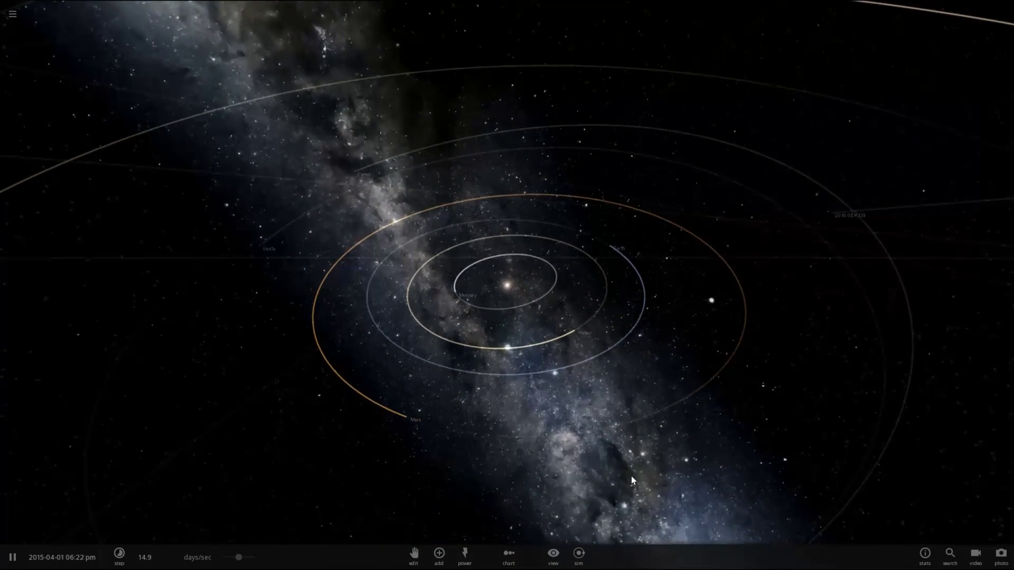
scroll(675, 438, down, 5)
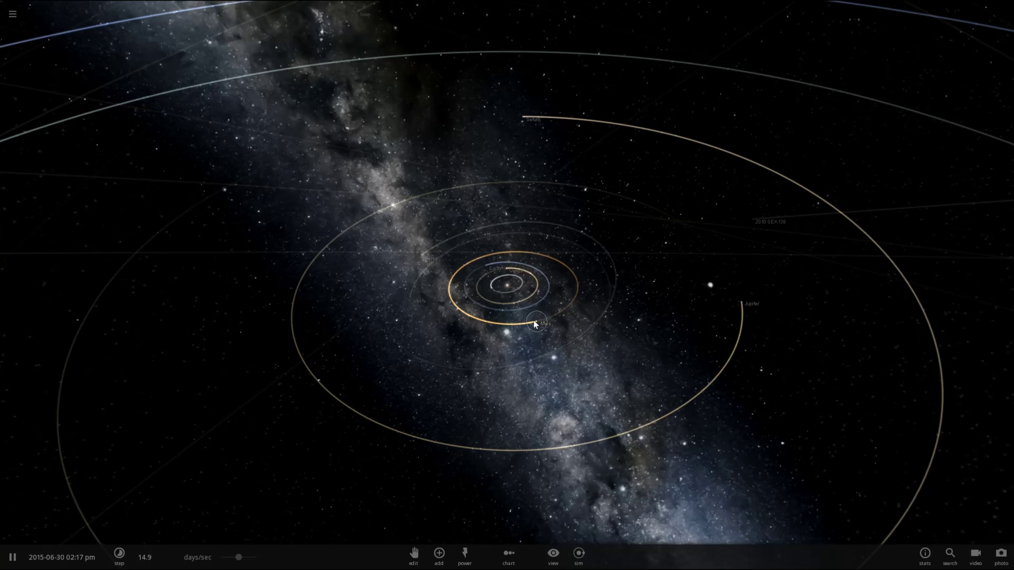
scroll(541, 333, up, 3)
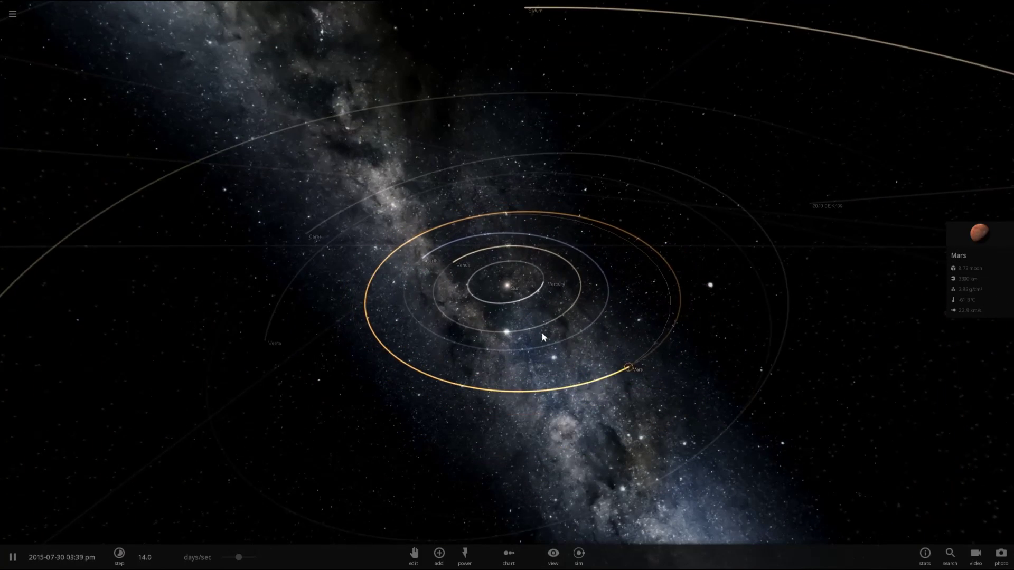
double_click(612, 345)
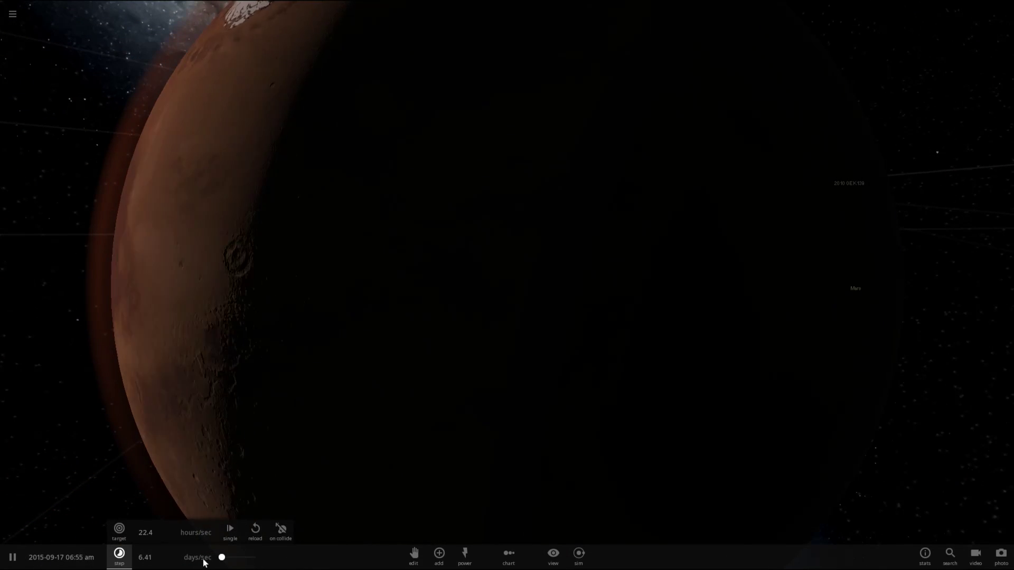
scroll(295, 392, down, 5)
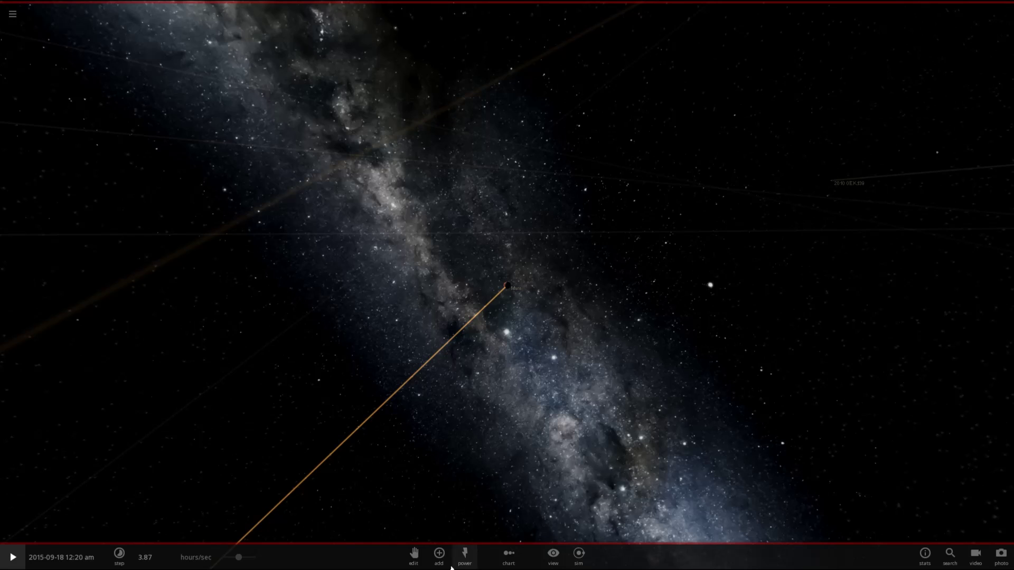
click(439, 555)
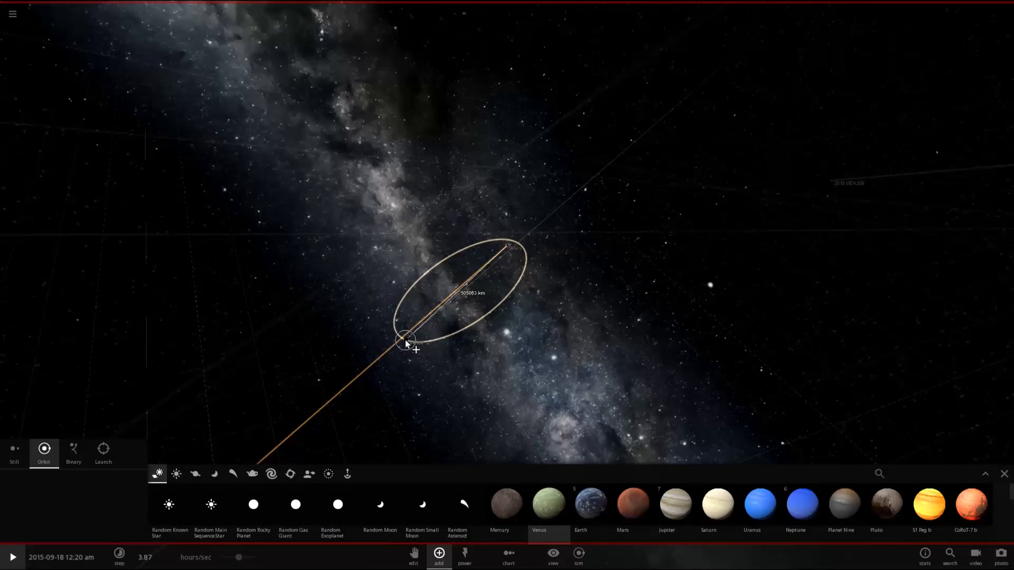
drag(389, 346, 499, 253)
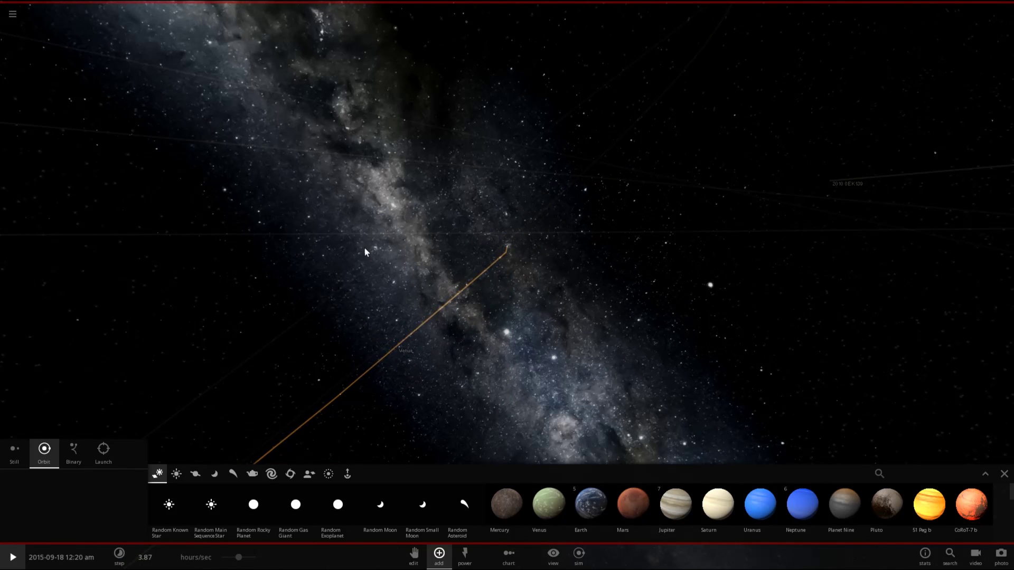
Centre on the original Venus and add a new Mars at its position.
scroll(368, 246, down, 5)
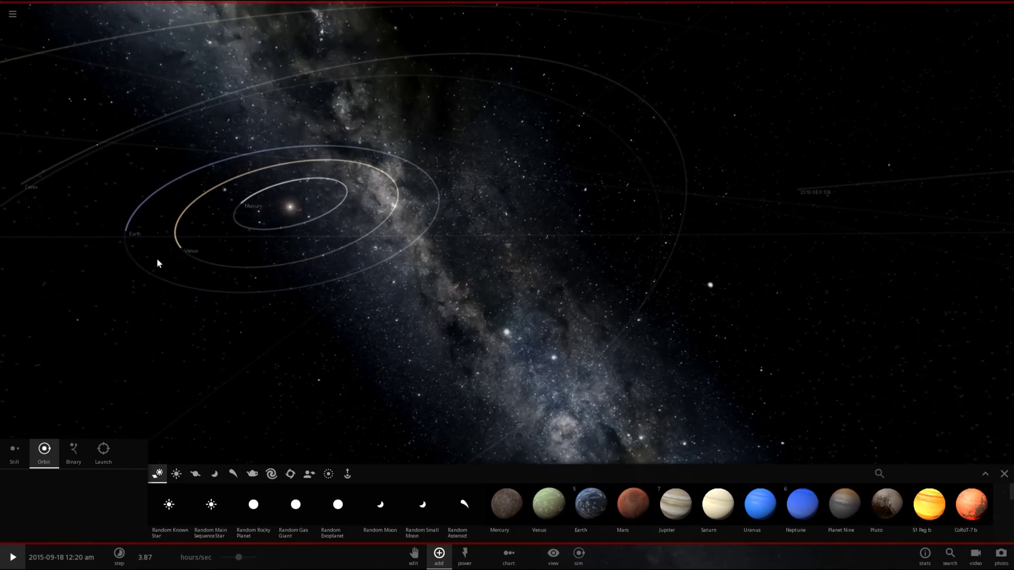
double_click(196, 247)
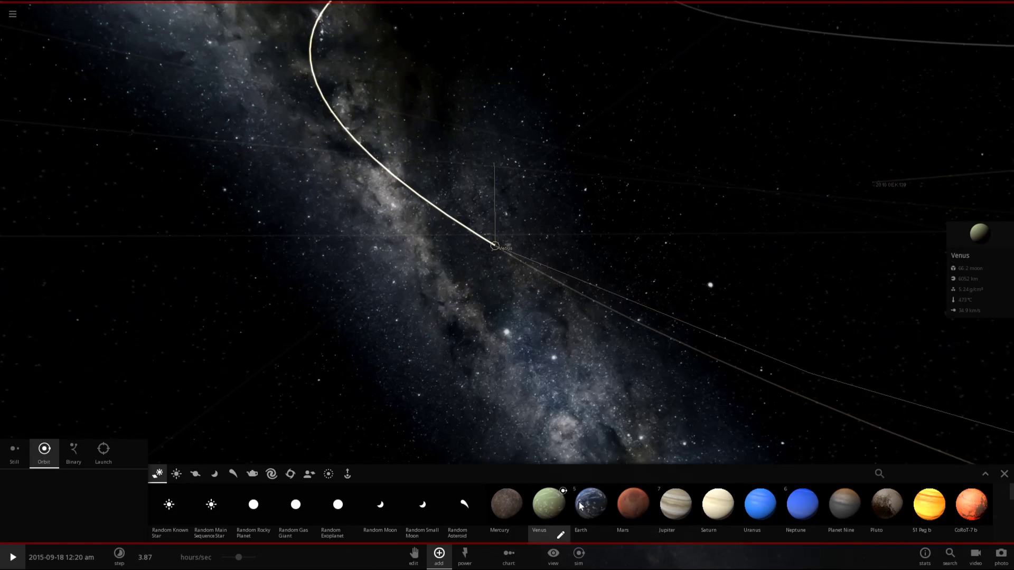
click(633, 500)
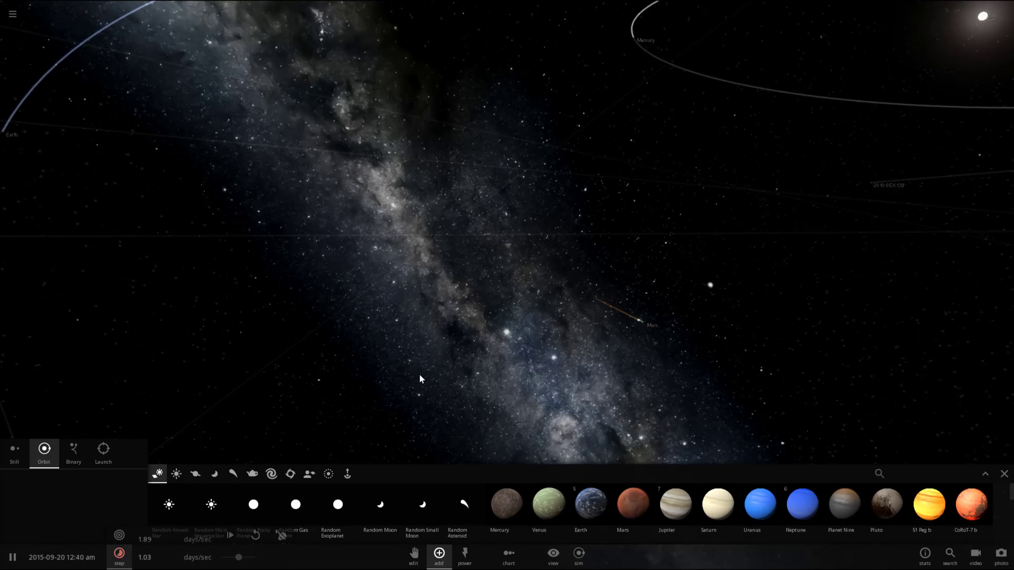
Select the relocated Mars and show the habitable zones around the Sun, viewed from above.
scroll(419, 375, down, 3)
scroll(430, 371, down, 2)
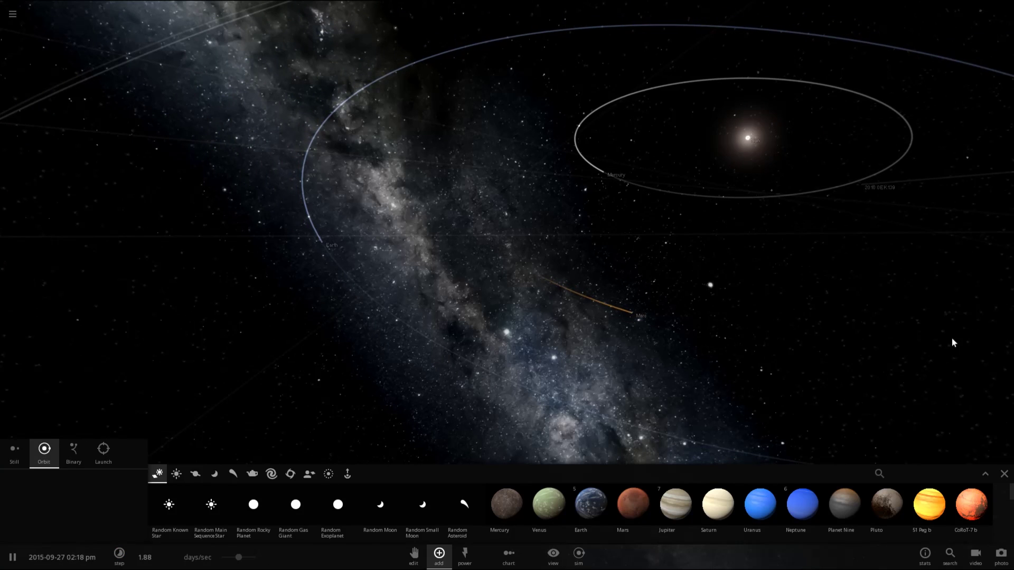
click(675, 322)
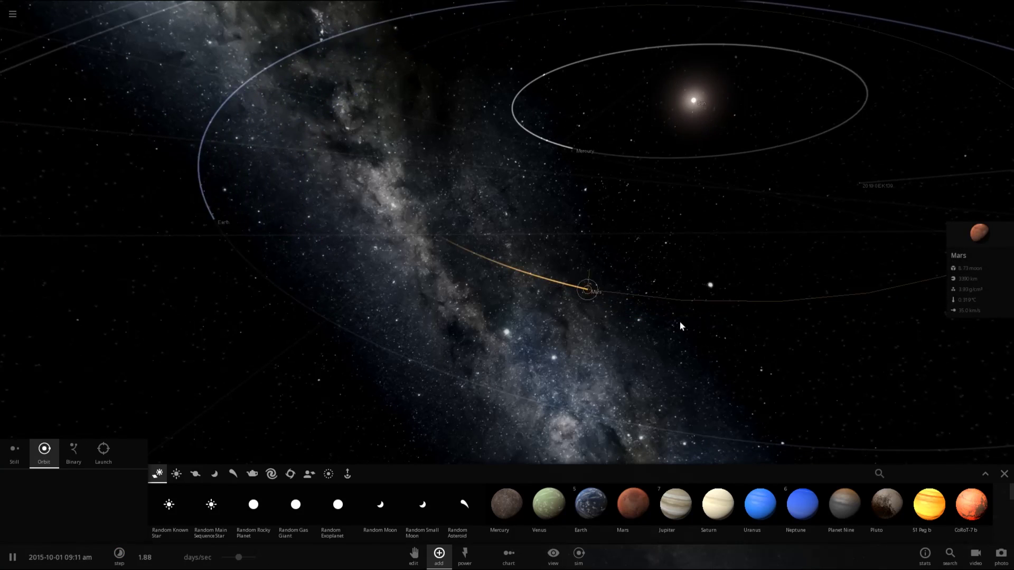
scroll(688, 315, down, 5)
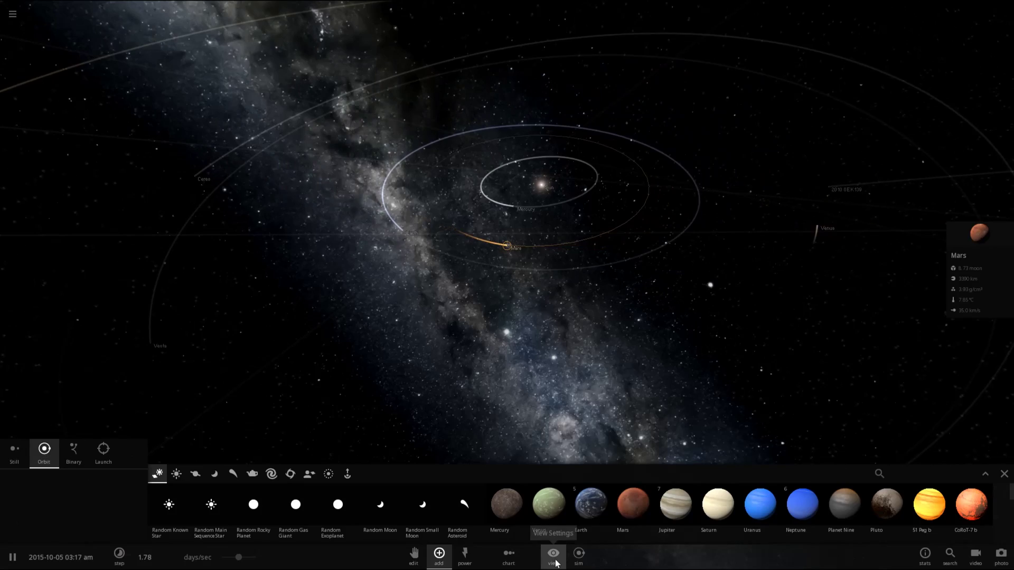
click(554, 559)
click(526, 530)
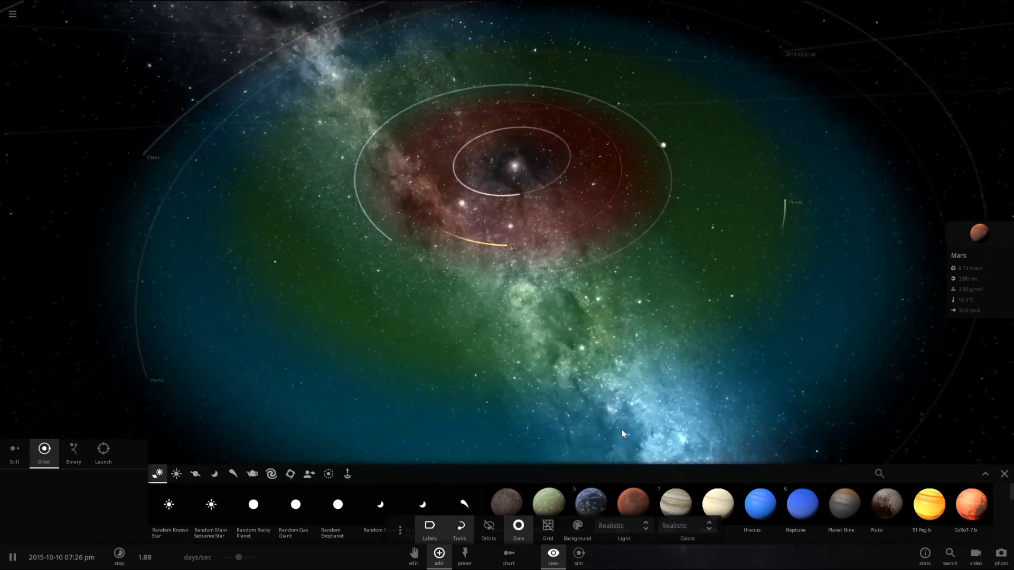
right_drag(590, 270, 601, 357)
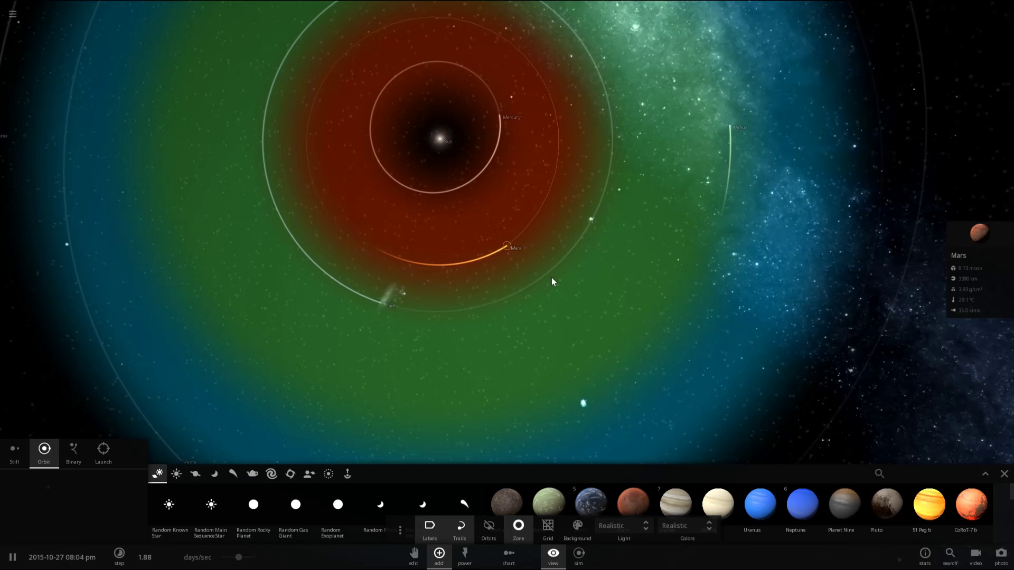
Graph Mars's surface temperature in its properties and speed the simulation up to about 14.4 days/sec.
click(959, 243)
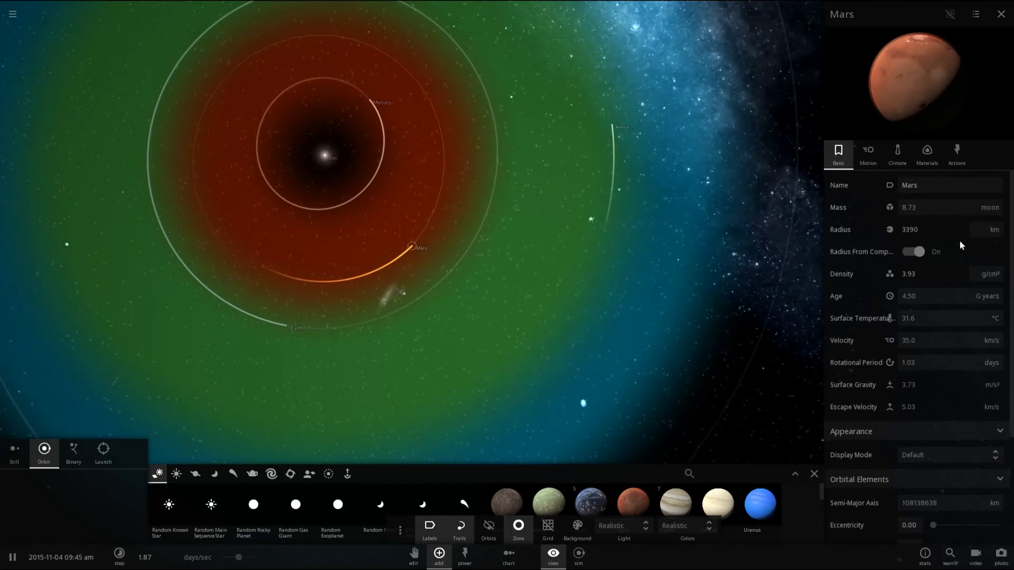
click(889, 317)
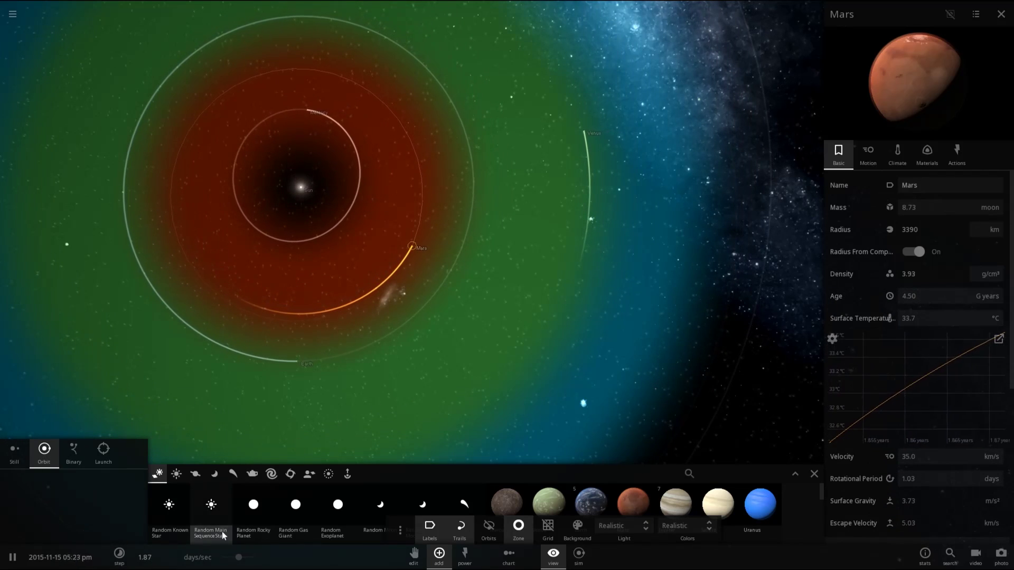
drag(253, 561, 255, 562)
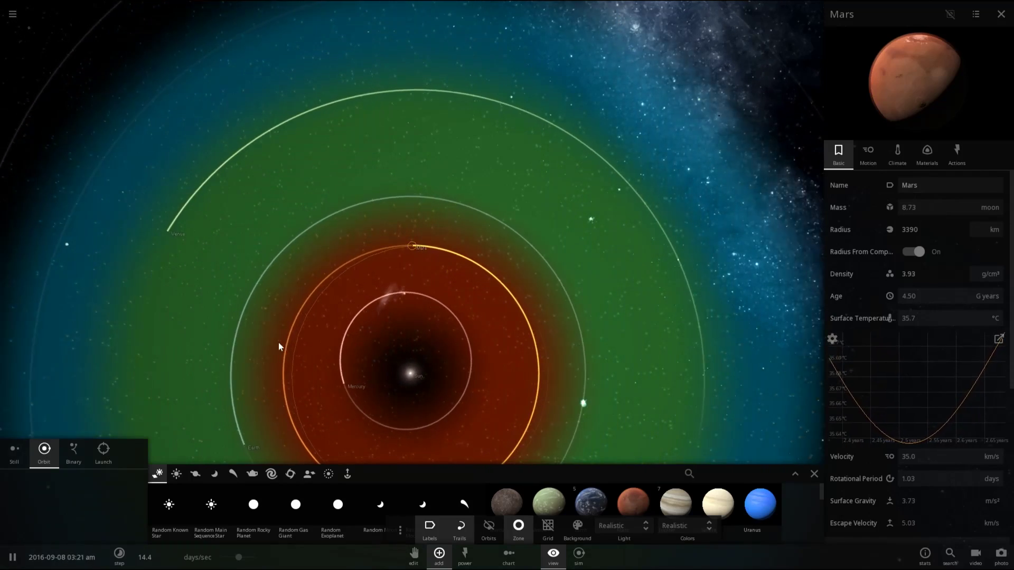
scroll(385, 290, down, 5)
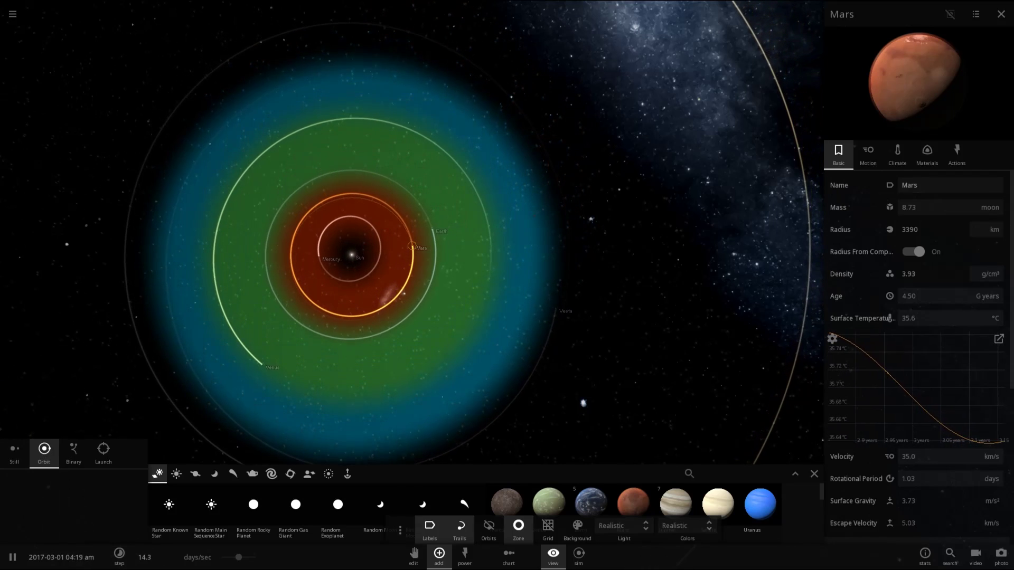
click(709, 178)
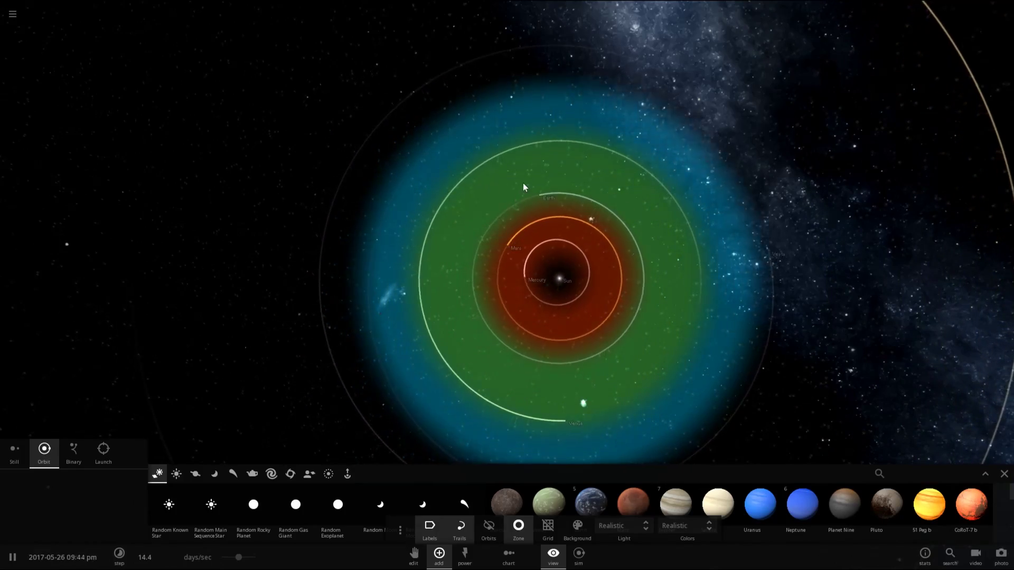
Inspect the surface of Mars up close and its surroundings within the inner zone.
scroll(519, 186, up, 15)
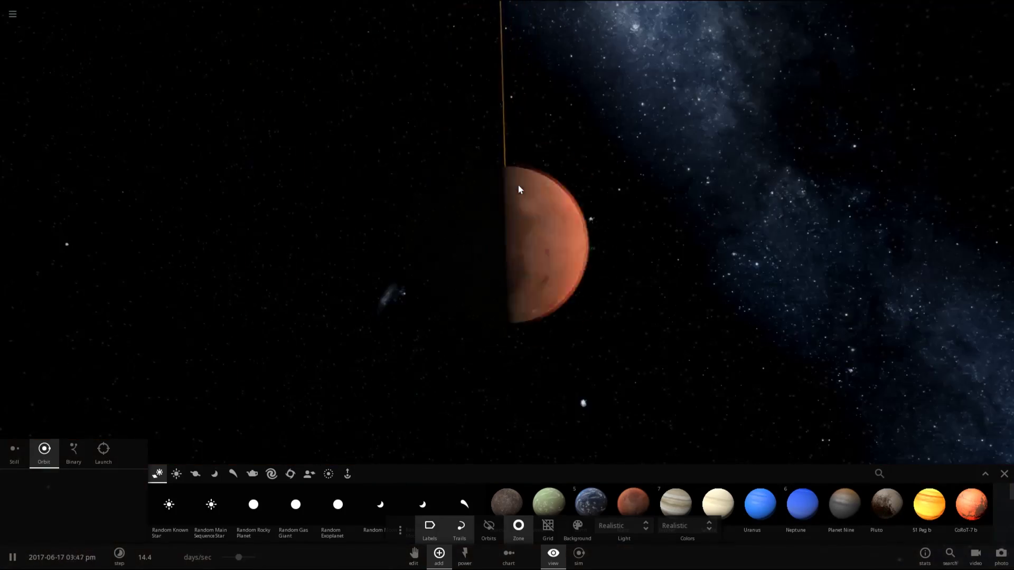
drag(518, 185, 388, 137)
scroll(388, 138, down, 10)
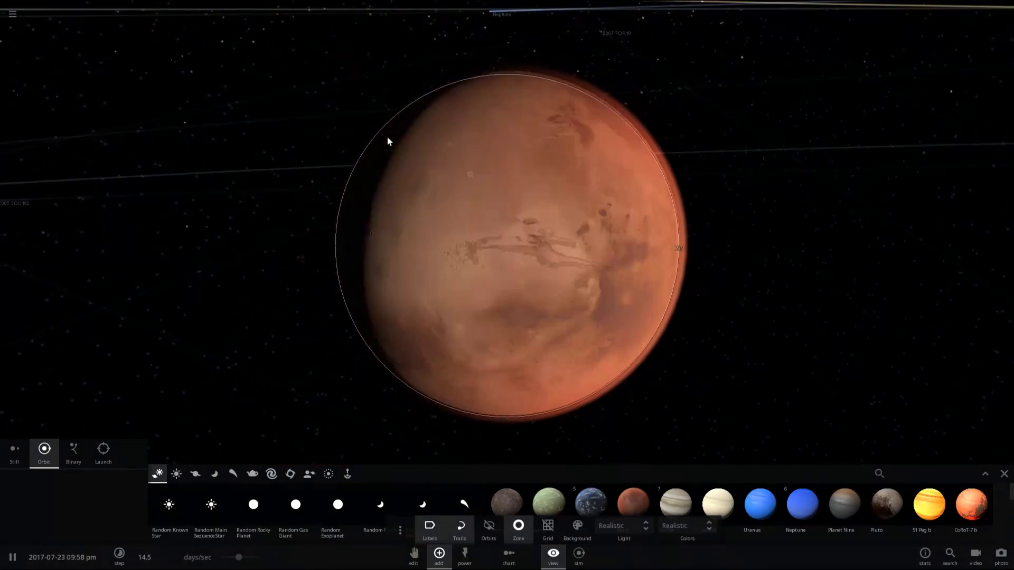
drag(389, 138, 574, 217)
scroll(522, 230, down, 8)
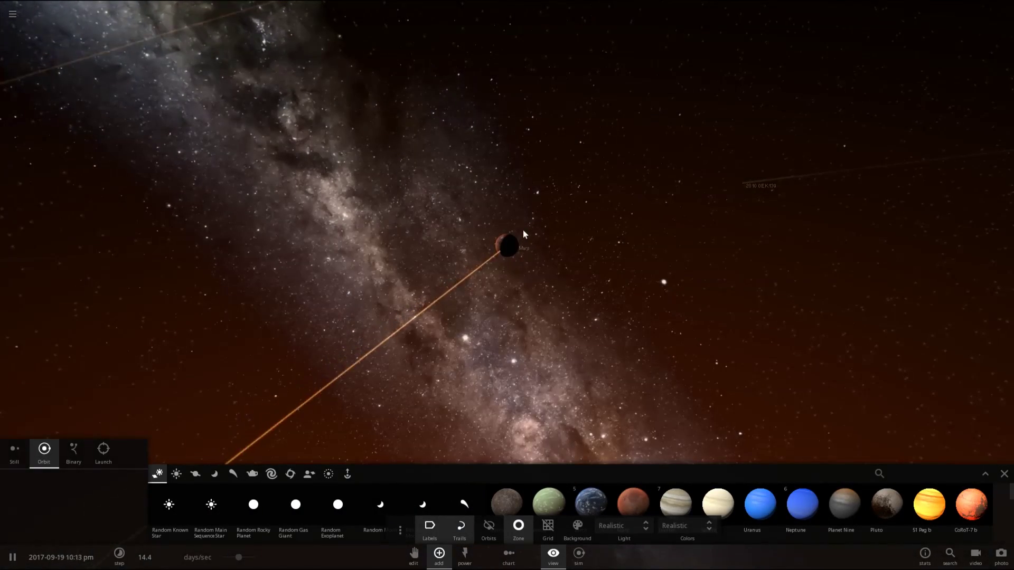
scroll(523, 229, down, 8)
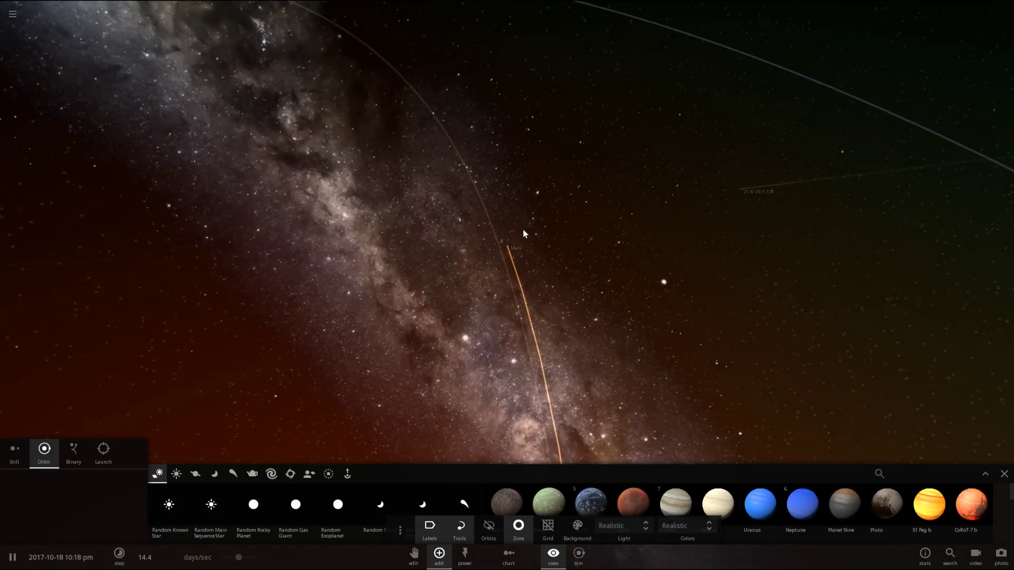
Review the basic properties of Mars and its orbit relative to the habitable zones and the outer planets.
mouse_move(511, 245)
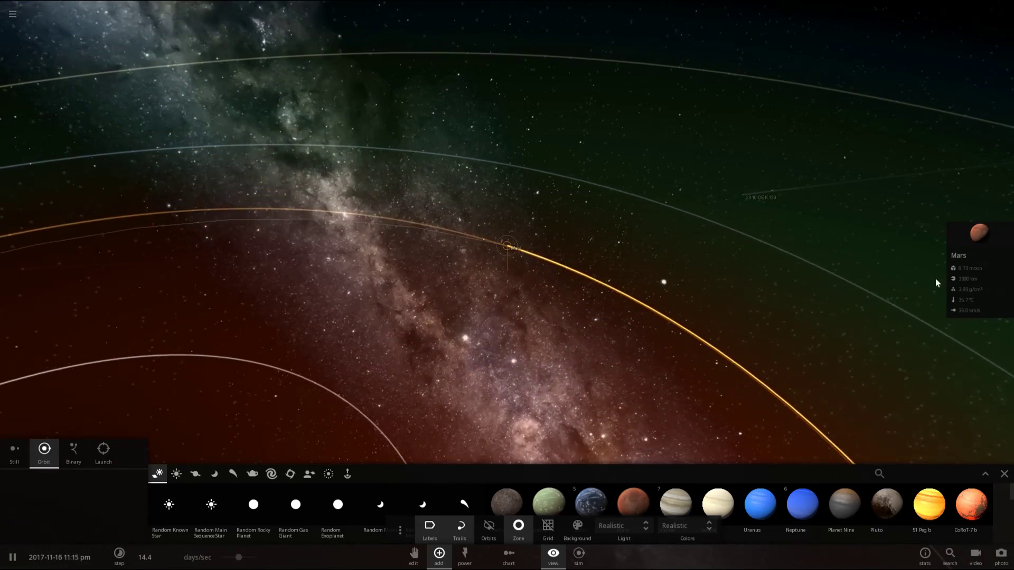
click(970, 247)
scroll(681, 209, down, 5)
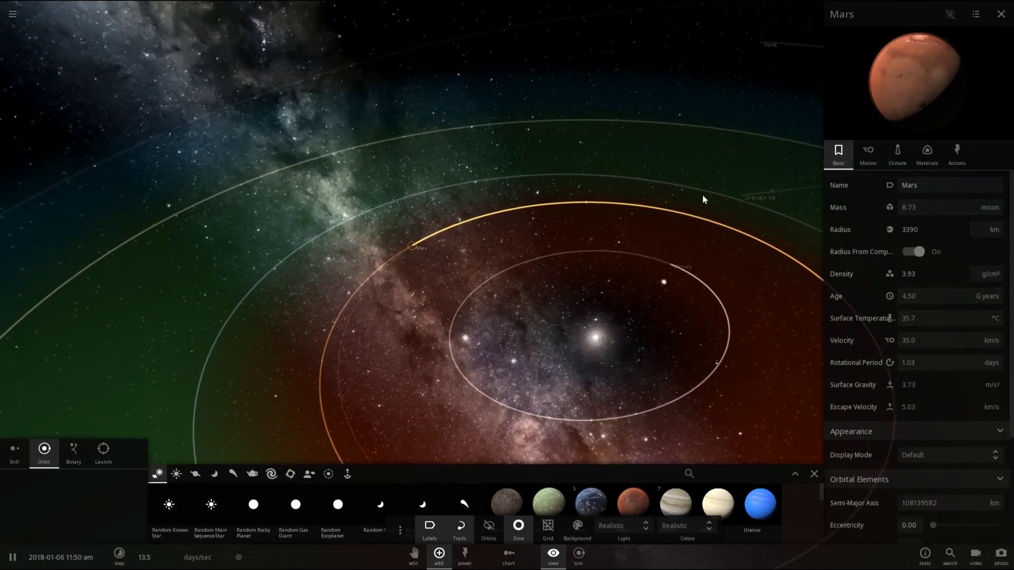
drag(702, 200, 408, 246)
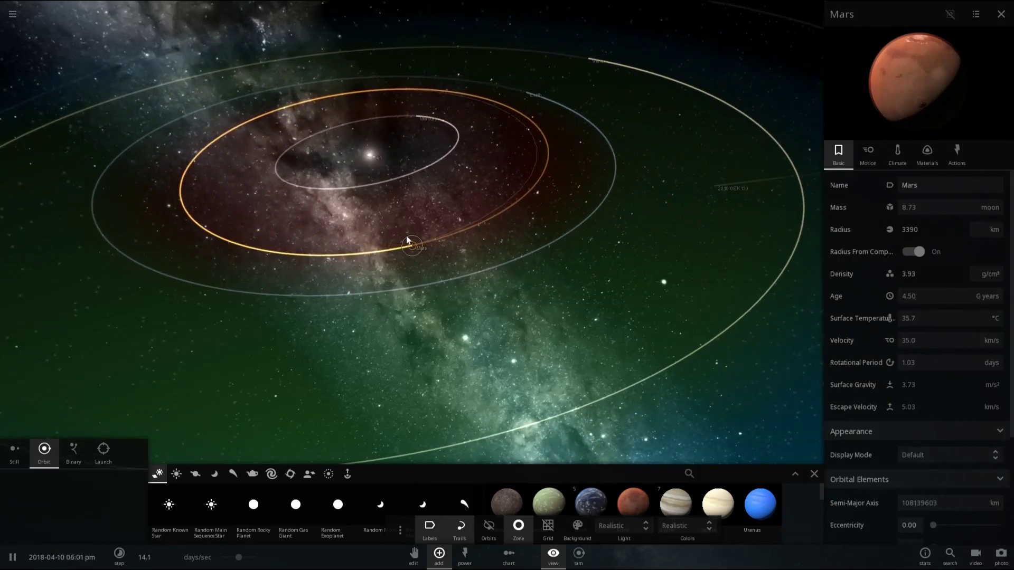
scroll(408, 241, down, 4)
drag(416, 227, 357, 148)
scroll(356, 144, down, 3)
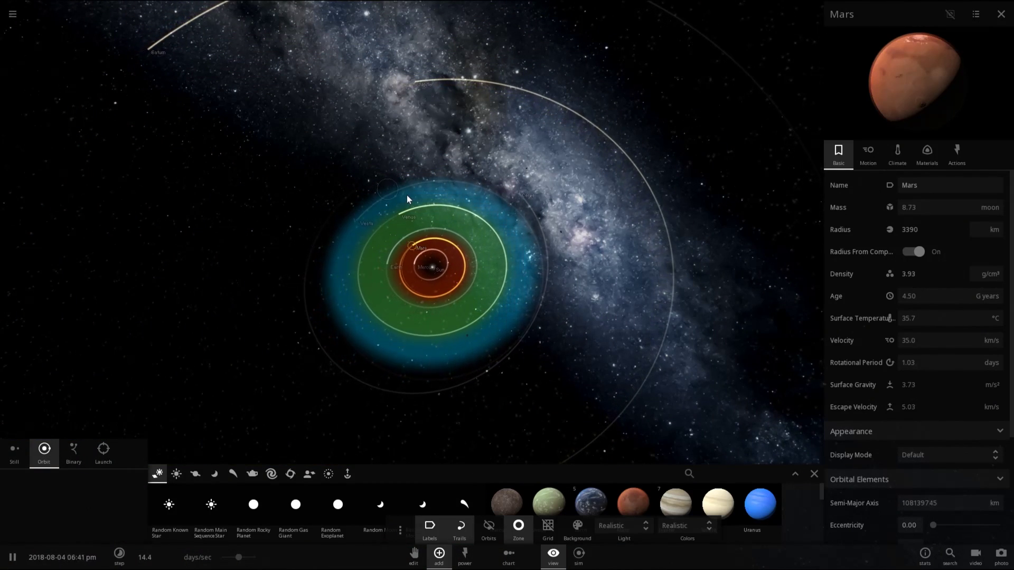
scroll(412, 169, down, 3)
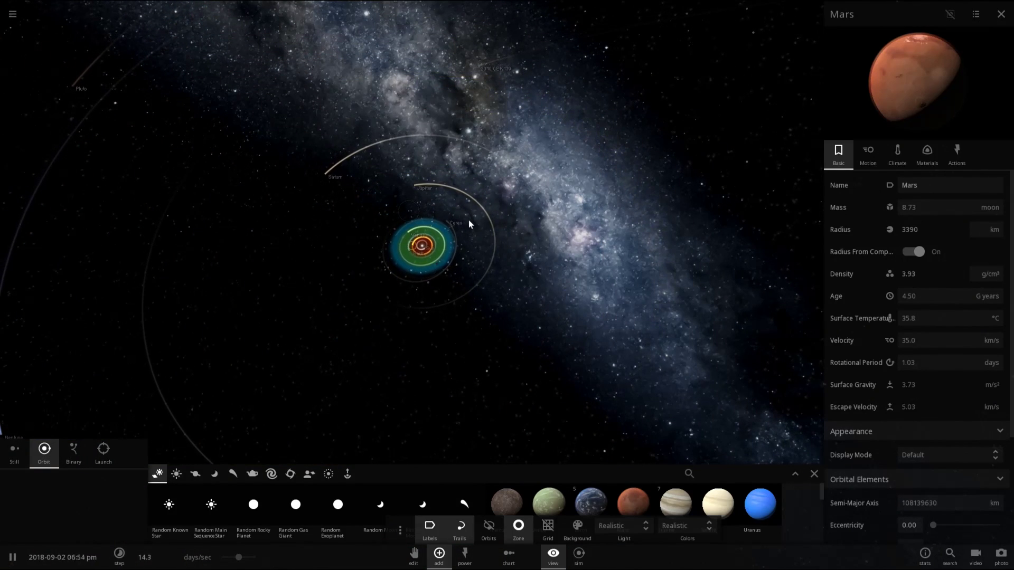
Centre on the relocated Venus and check its basic properties, including the surface temperature.
scroll(421, 236, up, 5)
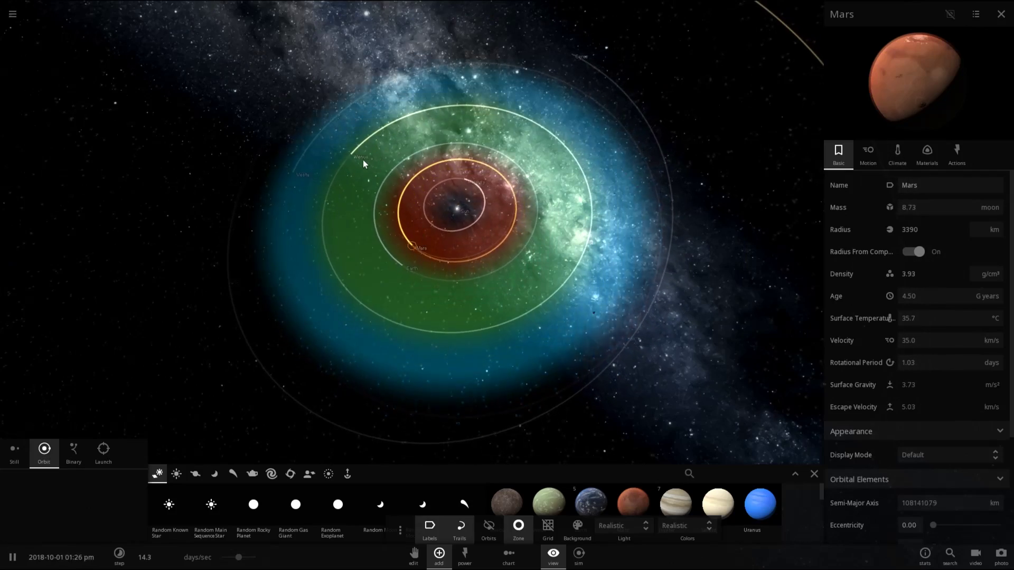
double_click(347, 158)
scroll(489, 243, up, 5)
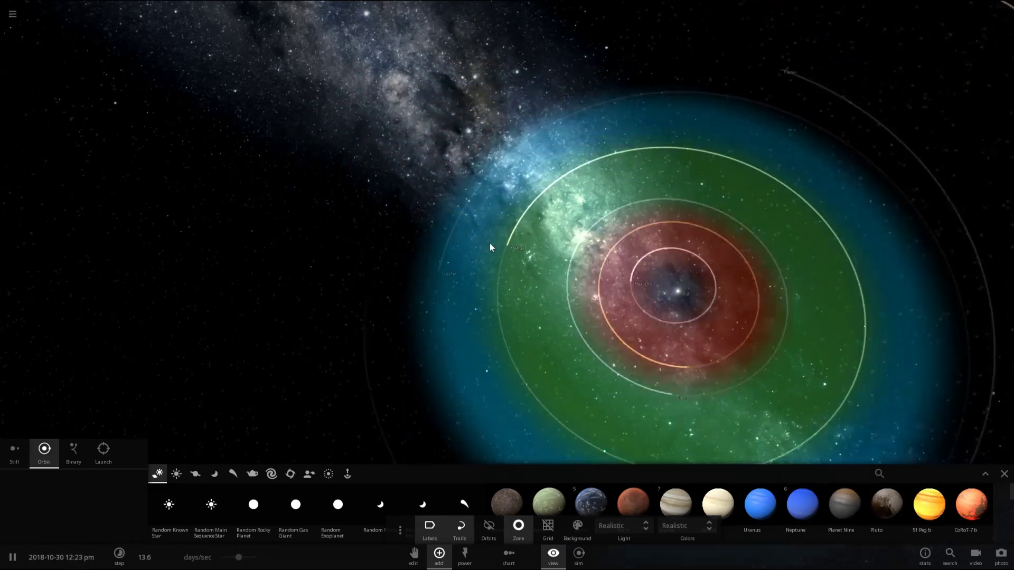
double_click(509, 248)
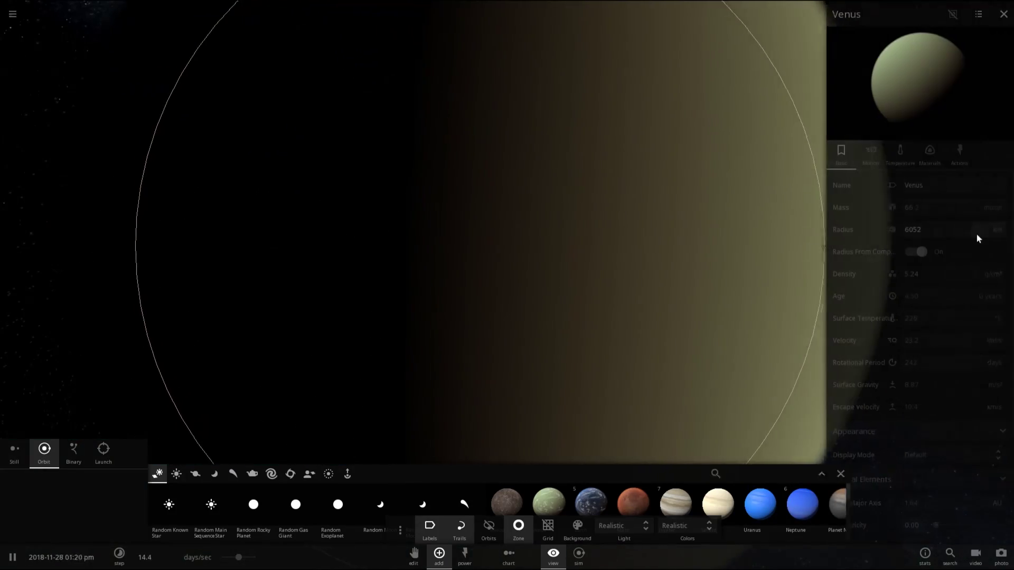
scroll(737, 218, down, 5)
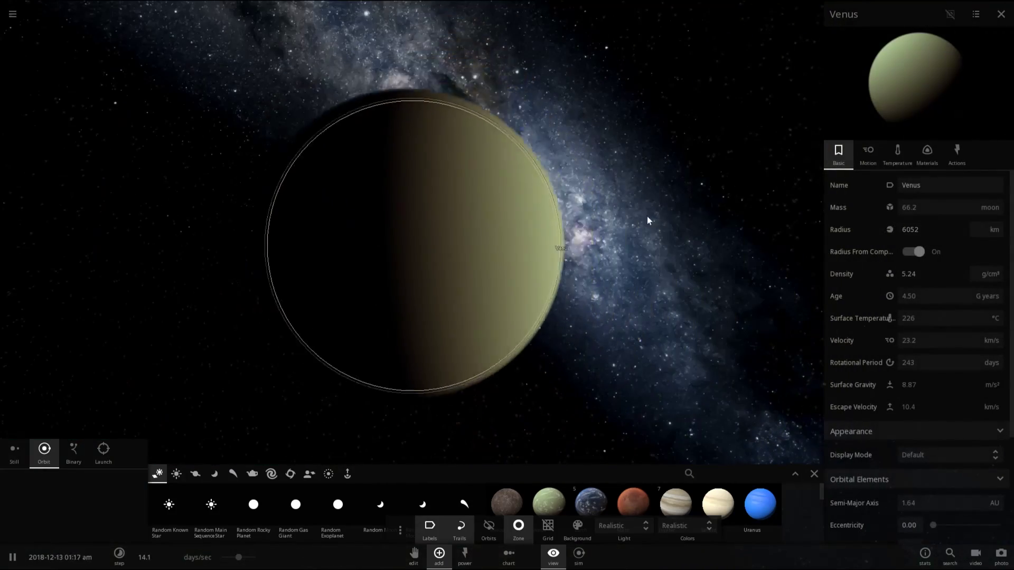
Place a second Venus in orbit close beside the relocated Venus.
click(557, 493)
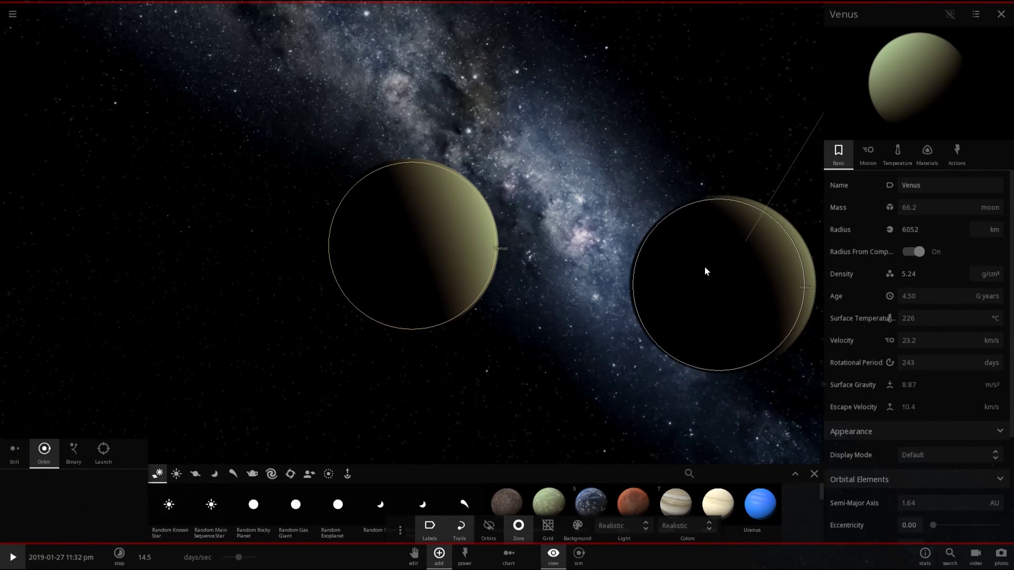
click(705, 268)
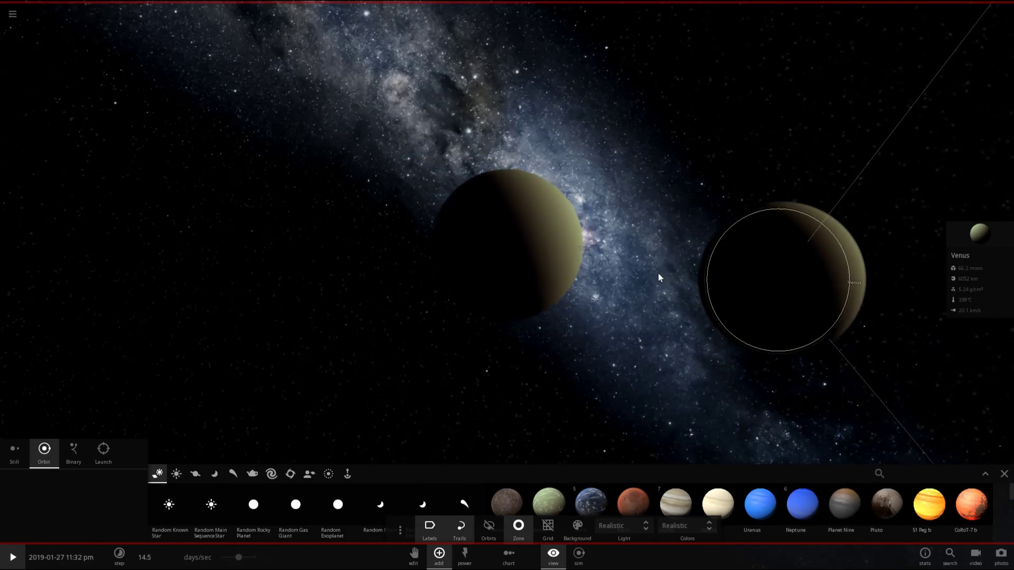
scroll(658, 273, down, 4)
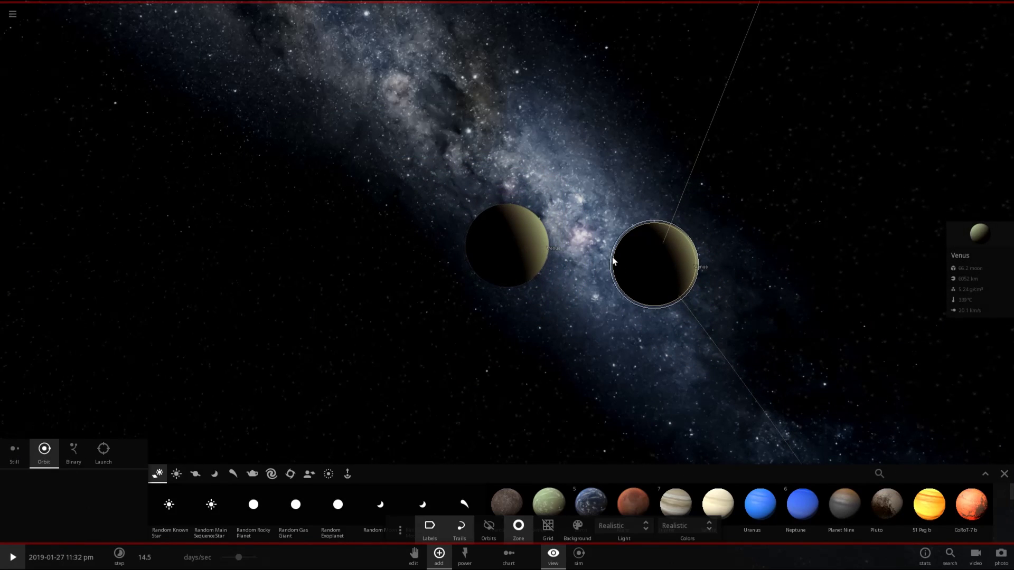
Delete the second Venus beside the relocated one and view the remaining planet.
key(Delete)
scroll(598, 254, down, 4)
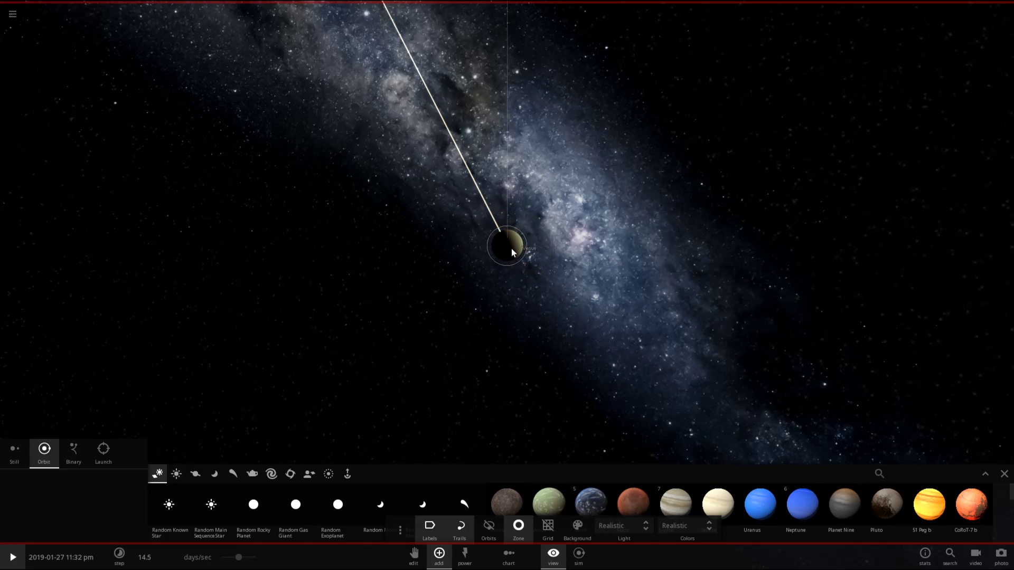
scroll(509, 255, down, 6)
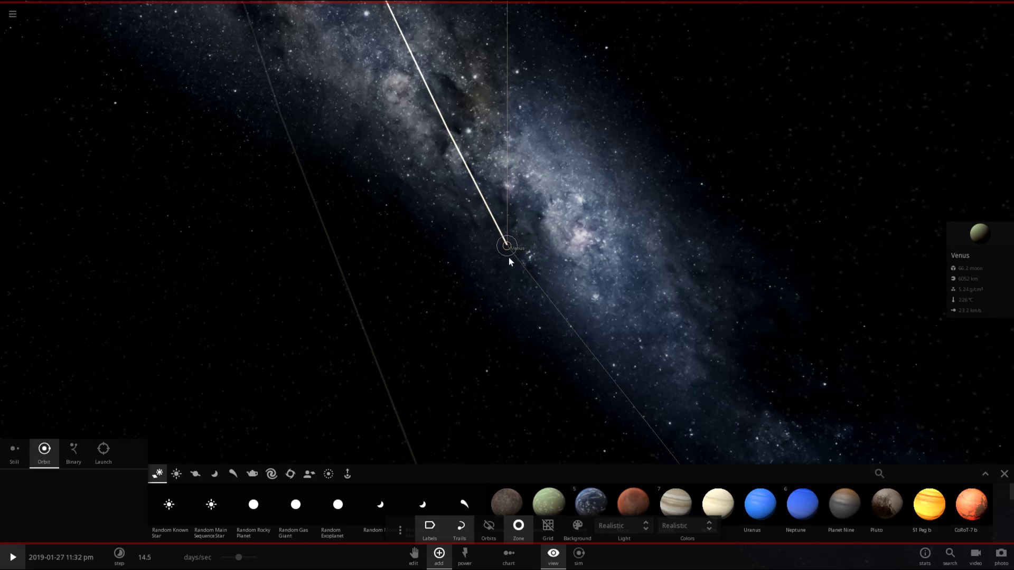
right_drag(509, 256, 369, 229)
drag(371, 233, 343, 227)
scroll(441, 265, up, 5)
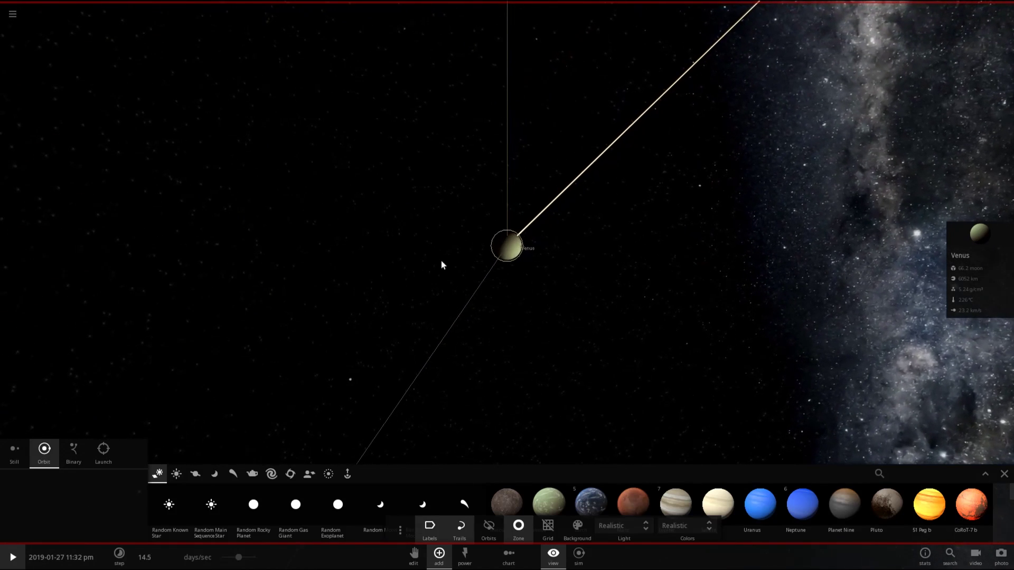
Place another Venus in orbit around the Sun at the outer edge of the blue cold zone, about 2.25 AU out.
scroll(441, 264, down, 3)
drag(537, 308, 527, 290)
scroll(527, 290, down, 5)
scroll(527, 290, down, 5)
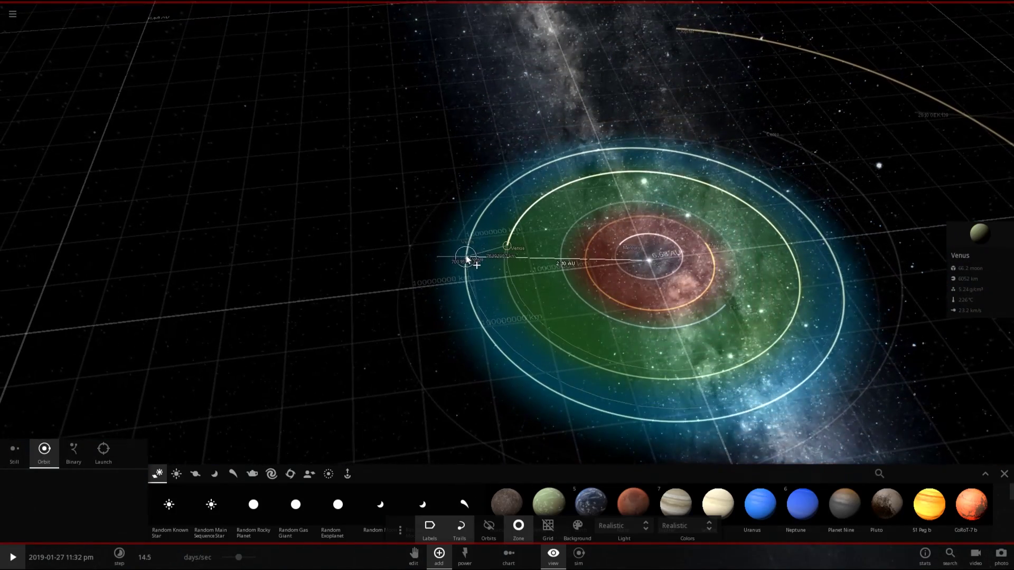
click(456, 246)
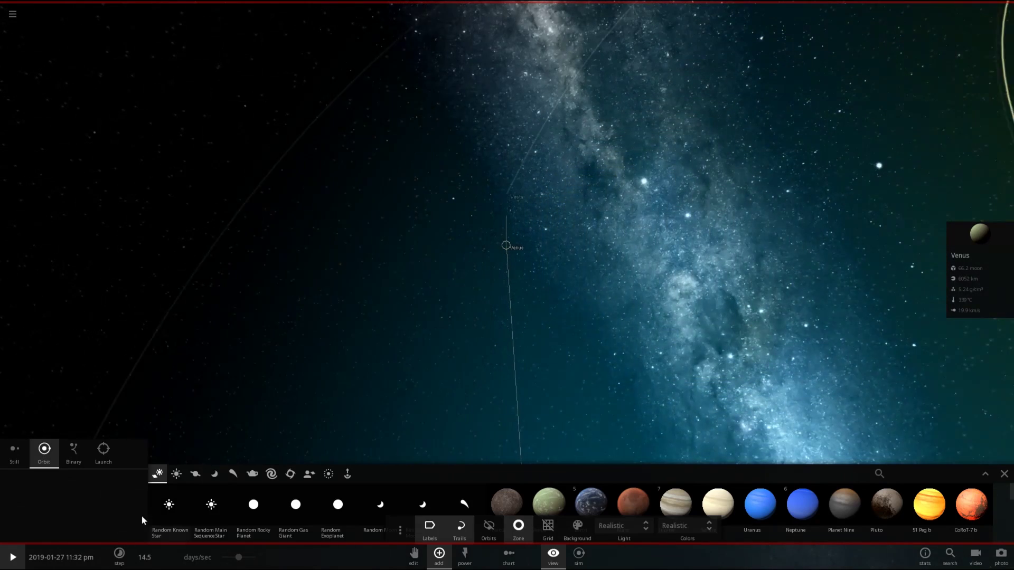
Start the simulation and open the properties of the Venus in the cold zone to watch its surface temperature.
click(13, 557)
scroll(184, 313, down, 10)
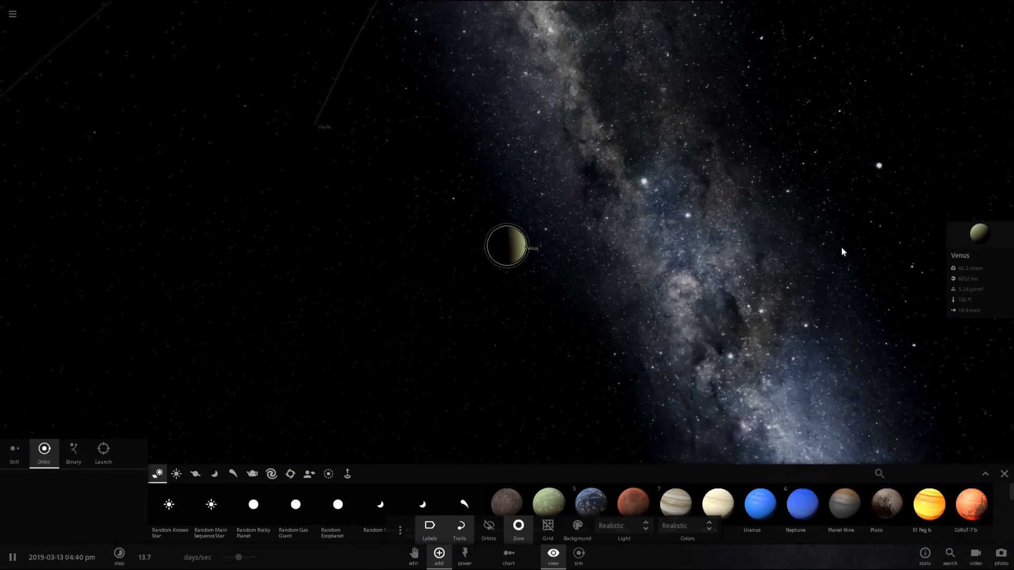
click(967, 232)
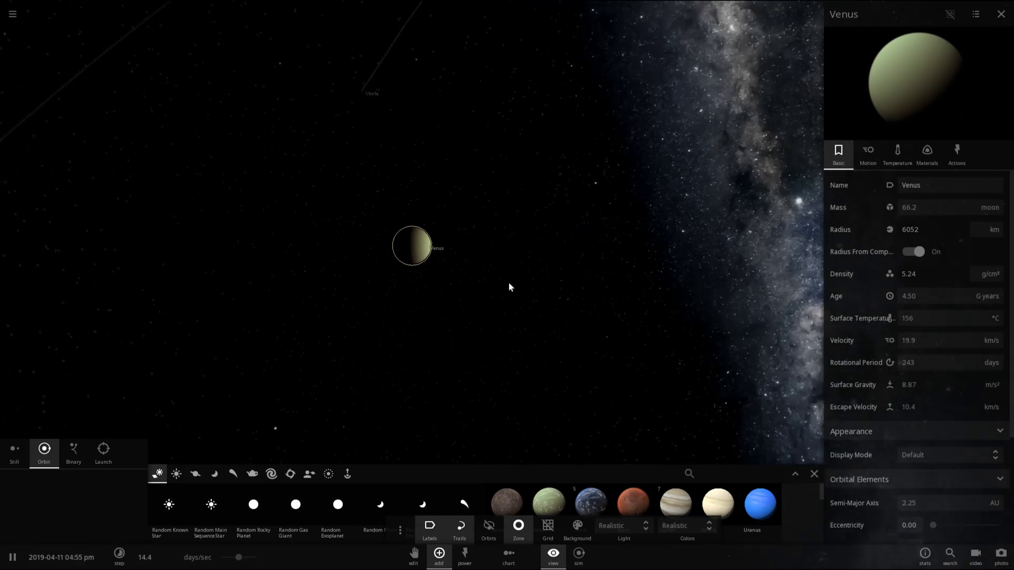
scroll(466, 284, up, 10)
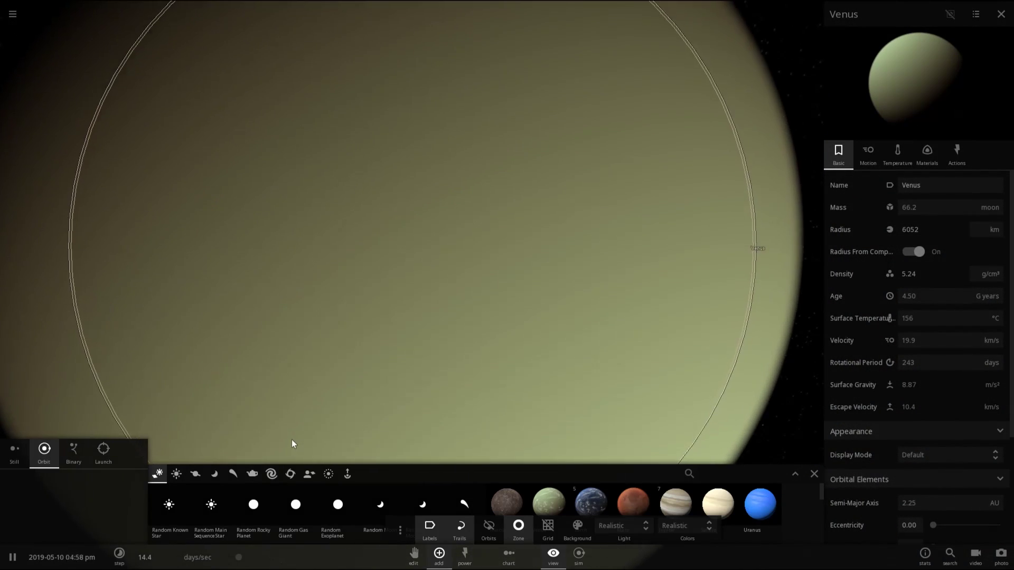
scroll(374, 325, down, 4)
drag(375, 328, 516, 329)
scroll(516, 329, down, 5)
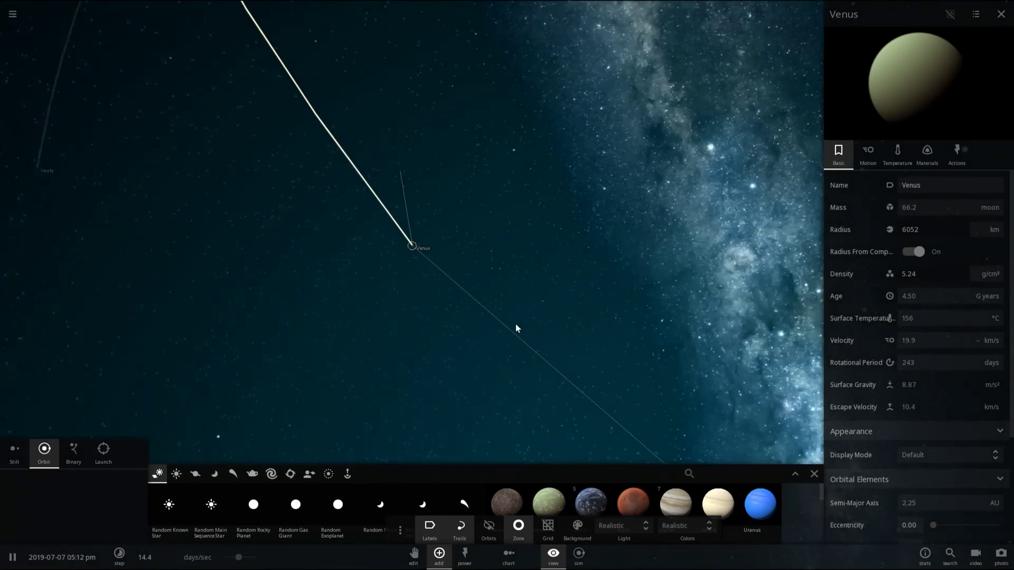
Place another Venus in orbit near Jupiter's path, about 5.4 AU from the Sun, and inspect it up close.
scroll(515, 324, down, 5)
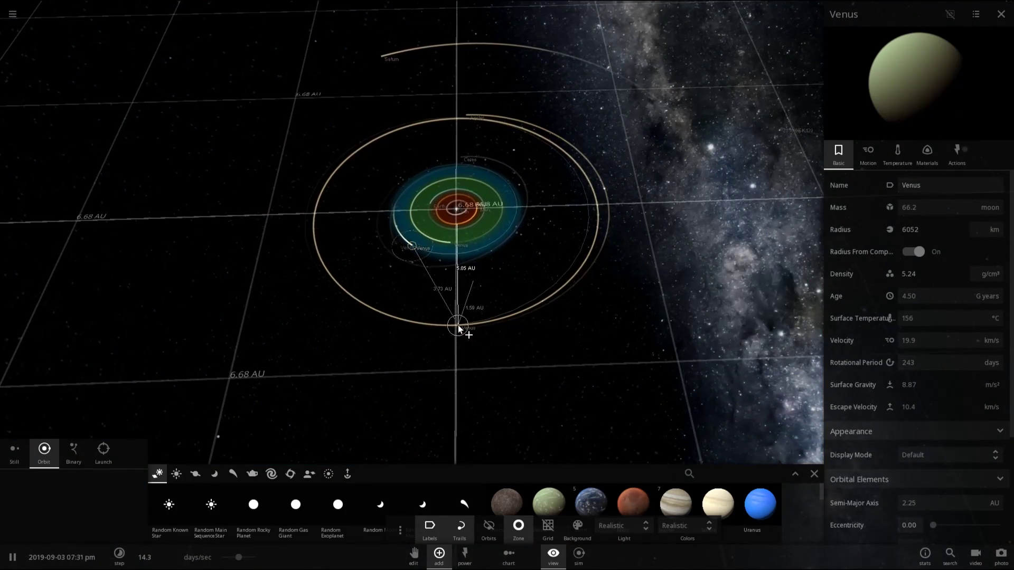
click(458, 330)
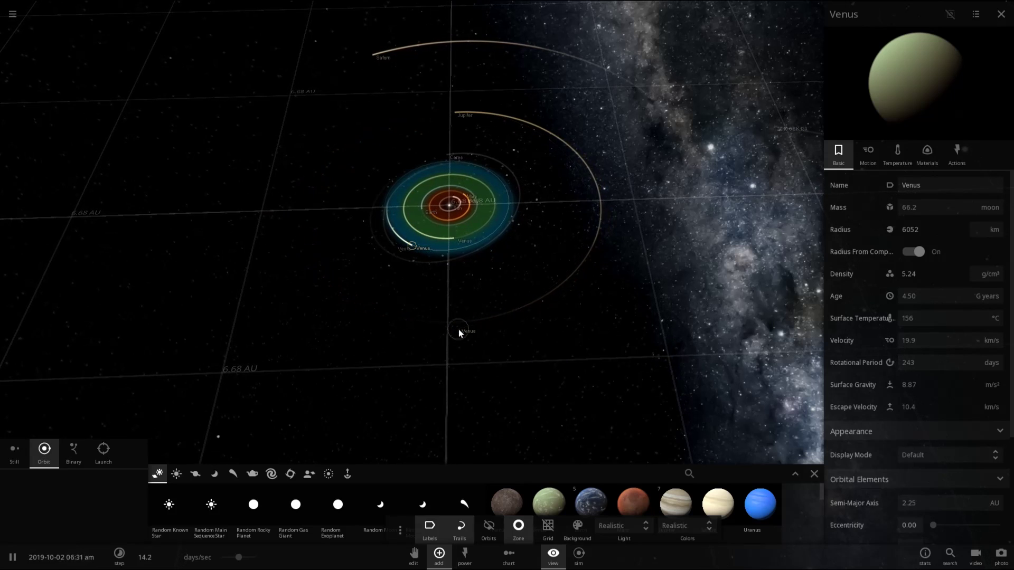
scroll(458, 328, up, 5)
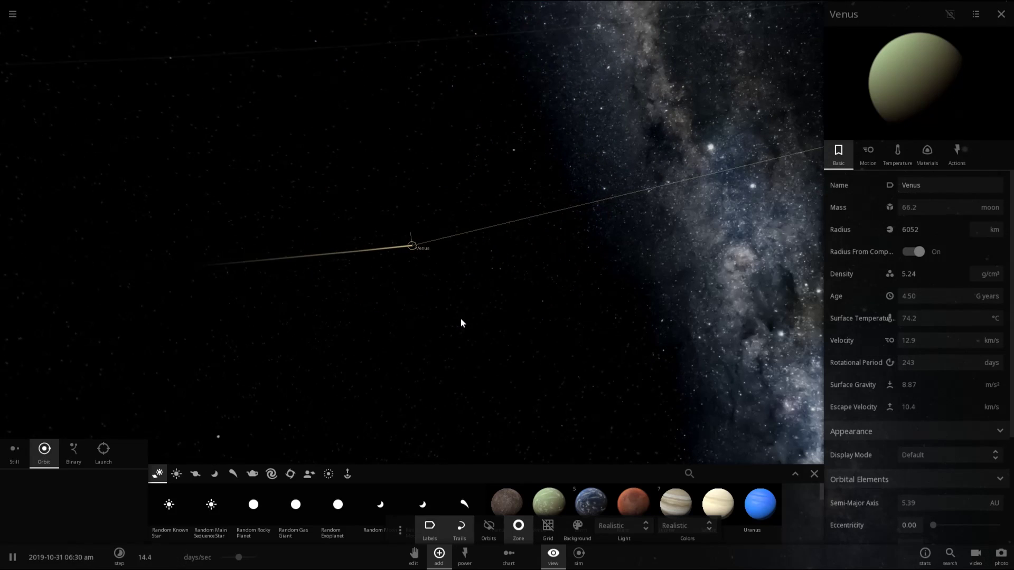
scroll(465, 305, up, 5)
right_drag(429, 295, 81, 237)
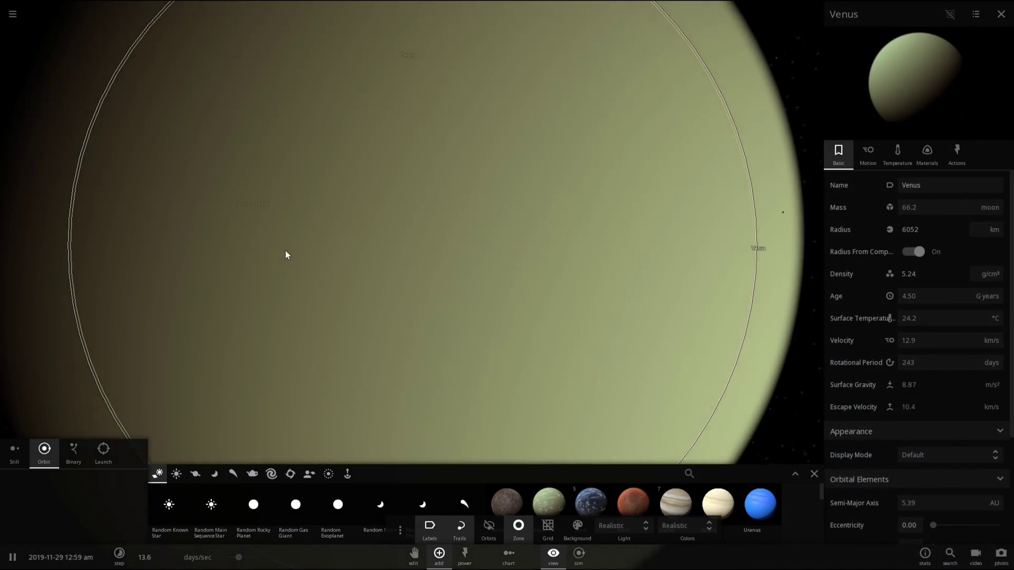
scroll(285, 251, down, 2)
scroll(286, 255, down, 3)
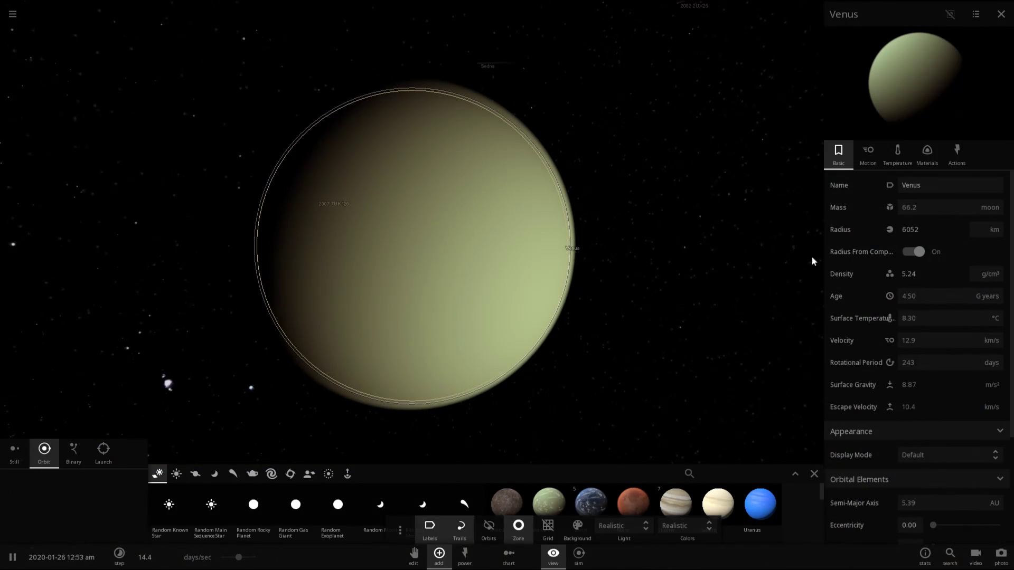
Graph the surface temperature of the outermost Venus over time and view its orbit relative to the habitable zones.
click(890, 318)
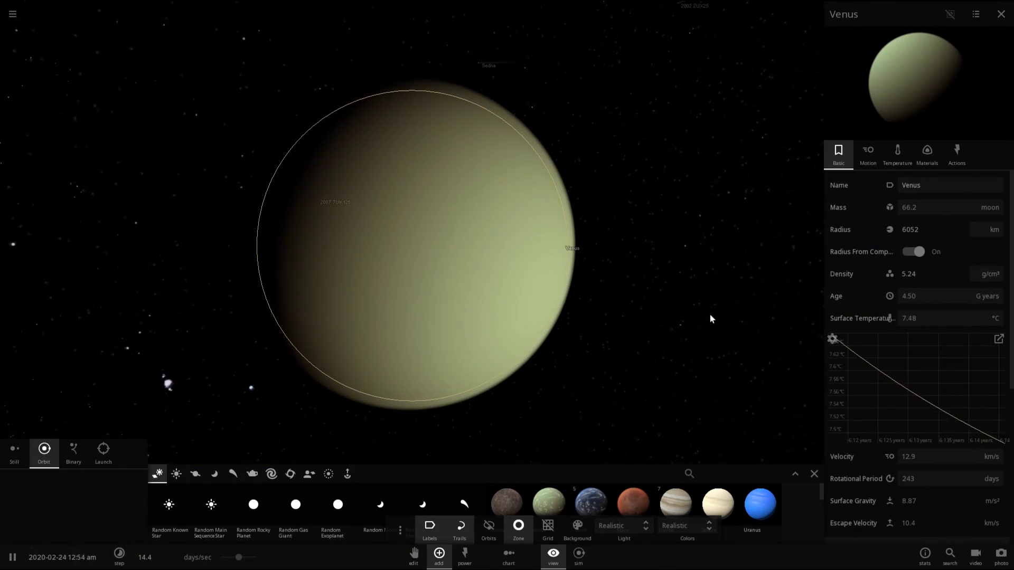
scroll(616, 314, down, 3)
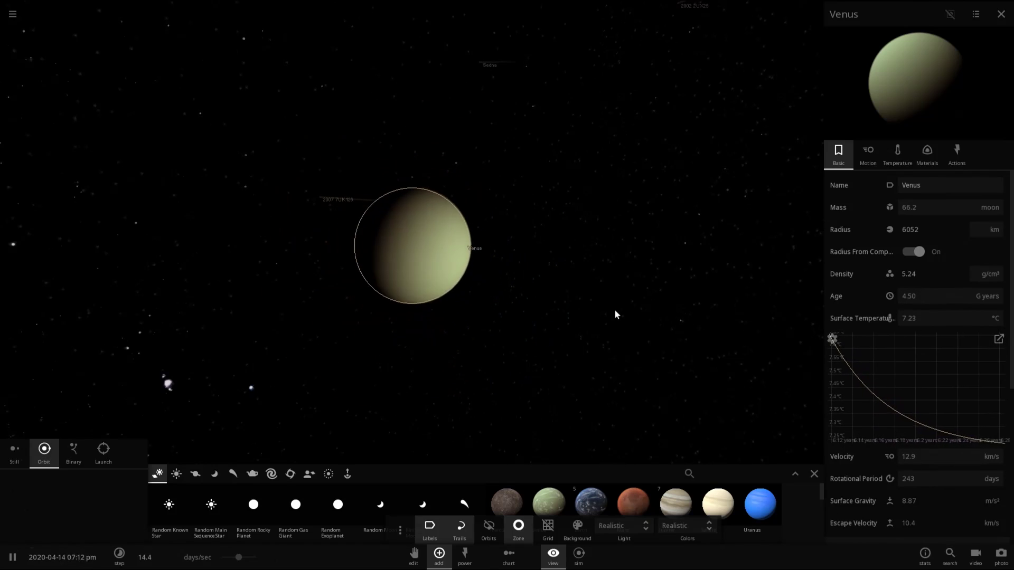
scroll(615, 314, down, 2)
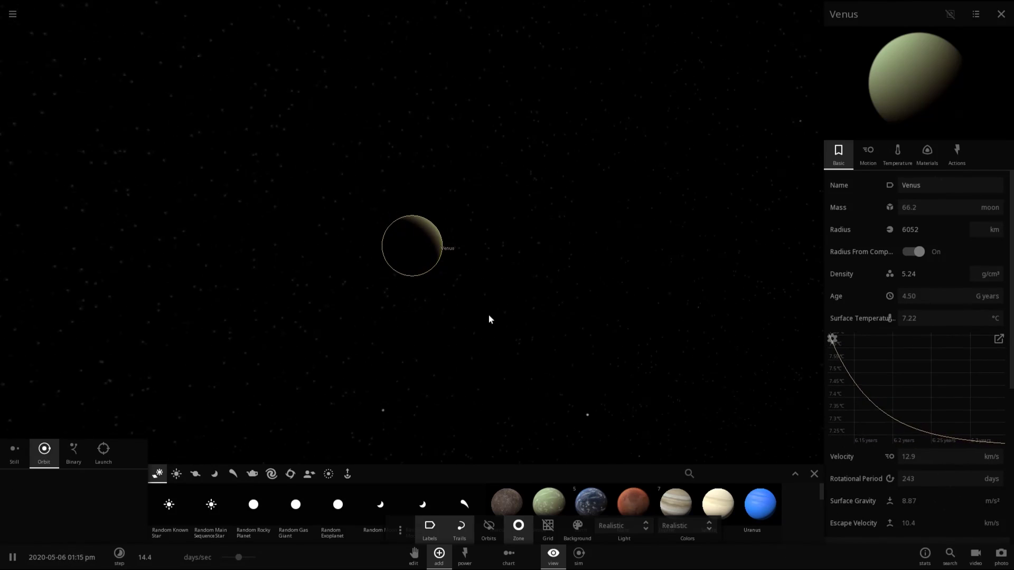
scroll(542, 315, down, 3)
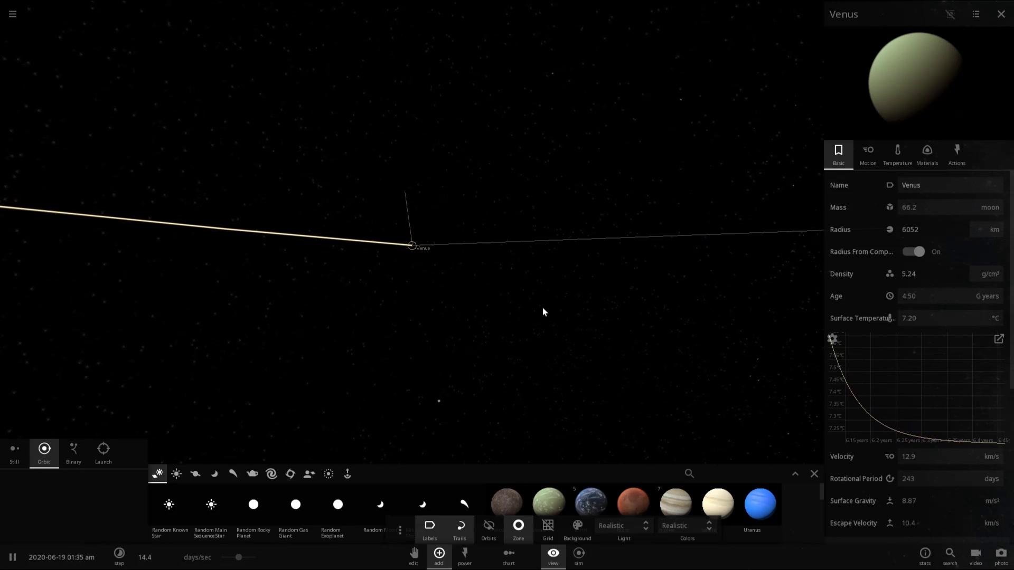
scroll(543, 308, down, 3)
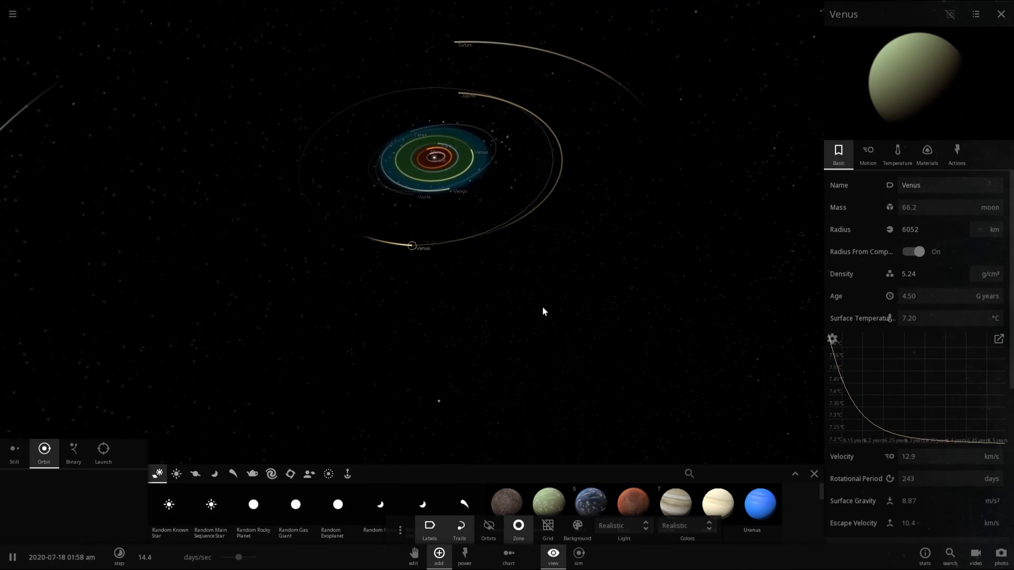
scroll(543, 306, up, 10)
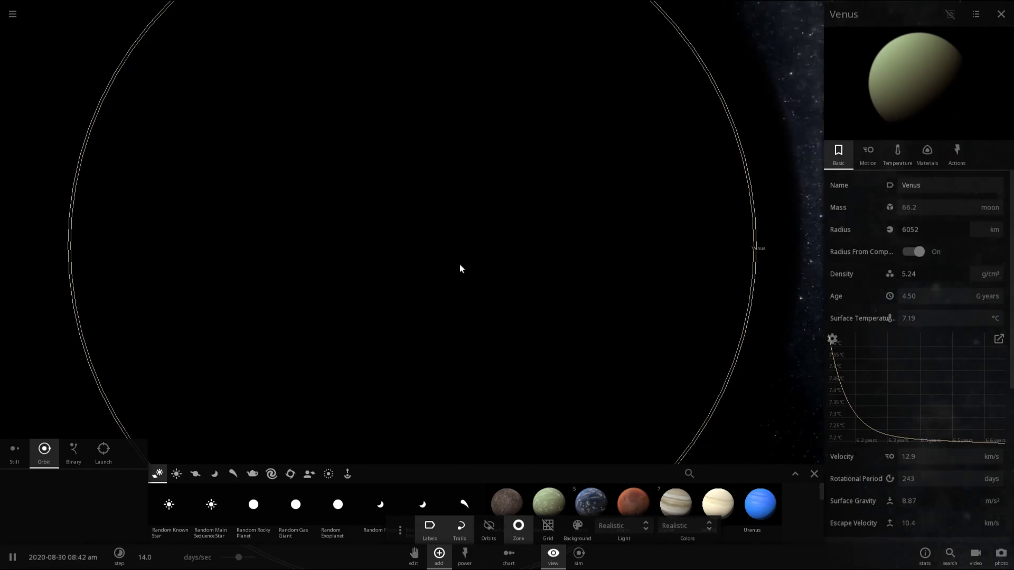
Examine the lit and dark sides of the outermost Venus from several angles while the temperature graph runs.
right_drag(378, 237, 506, 251)
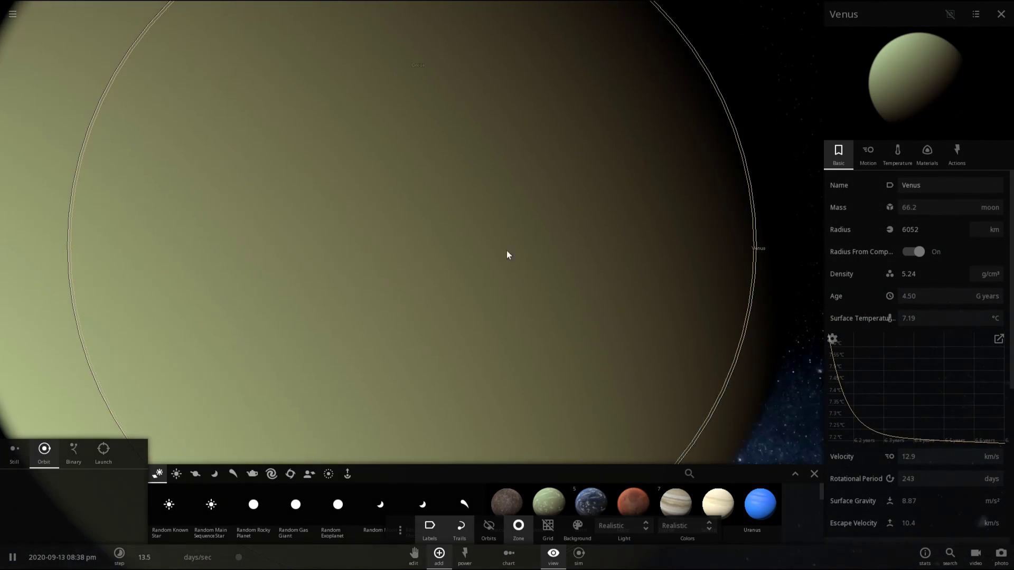
right_drag(394, 259, 408, 259)
scroll(407, 259, down, 5)
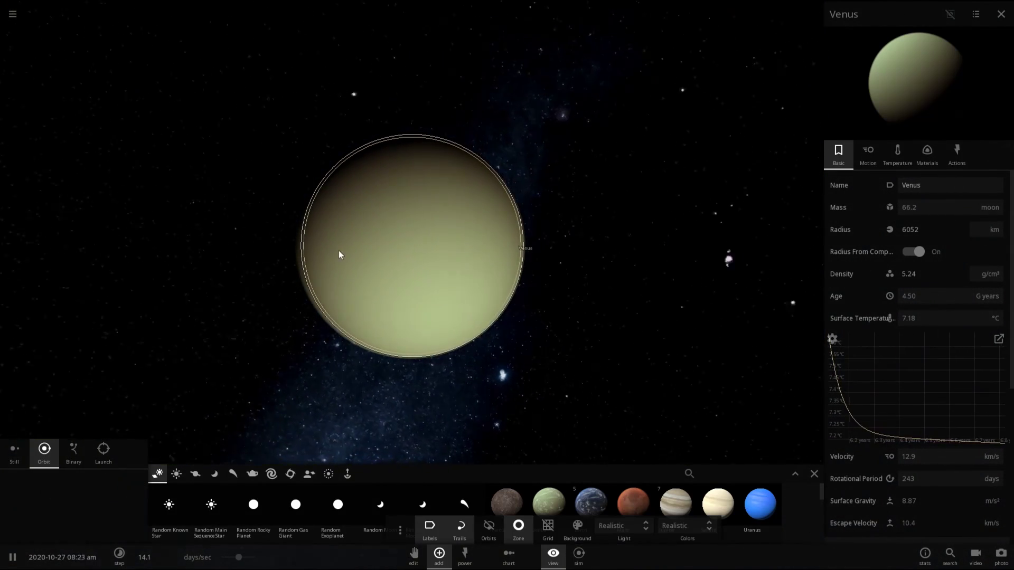
drag(339, 255, 437, 258)
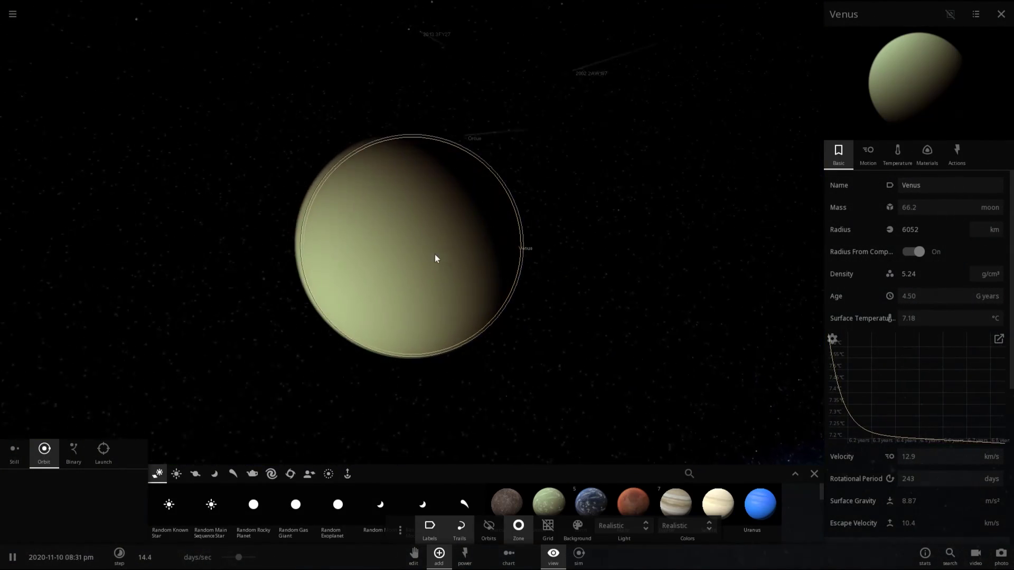
scroll(425, 263, up, 5)
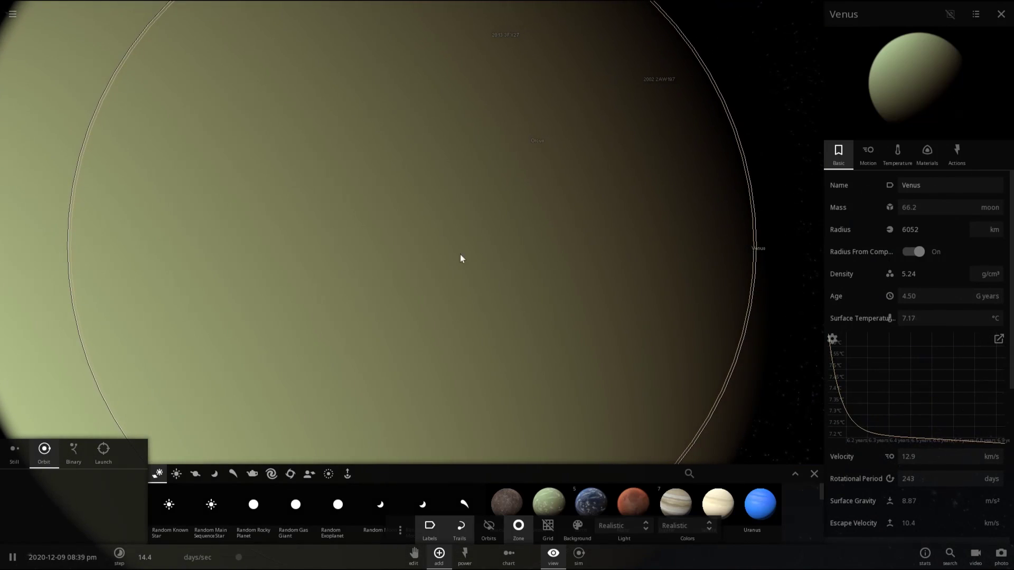
scroll(484, 132, down, 4)
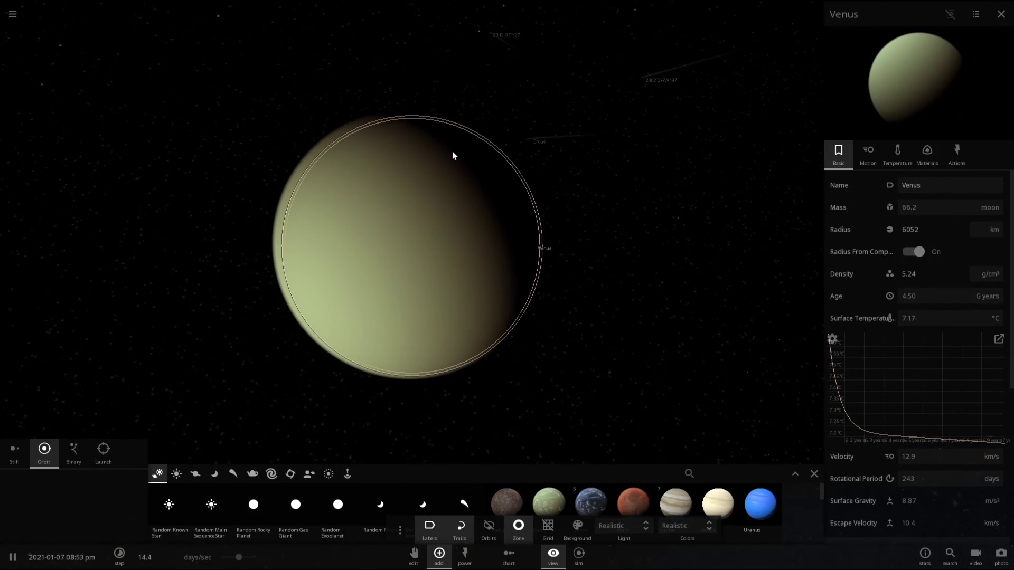
drag(445, 165, 473, 231)
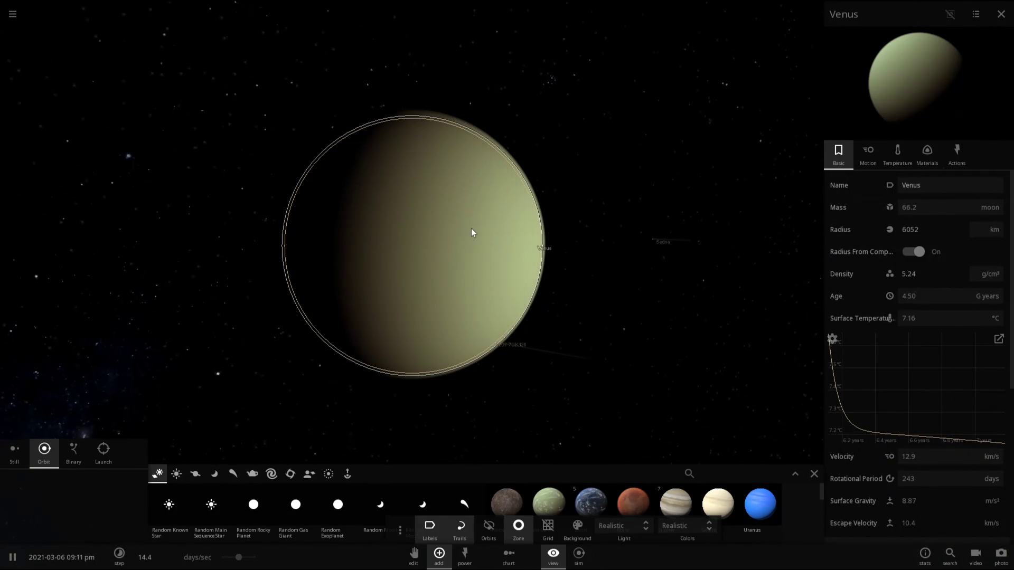
Follow the outermost Venus along its orbital path, from afar and close up, while monitoring its surface temperature.
scroll(472, 233, down, 2)
scroll(471, 228, down, 3)
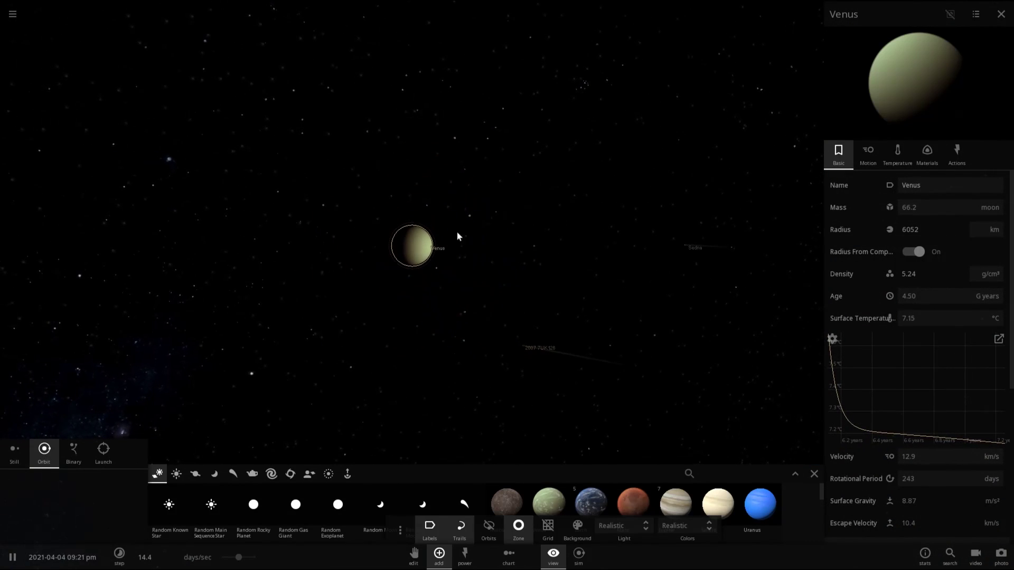
scroll(443, 229, down, 2)
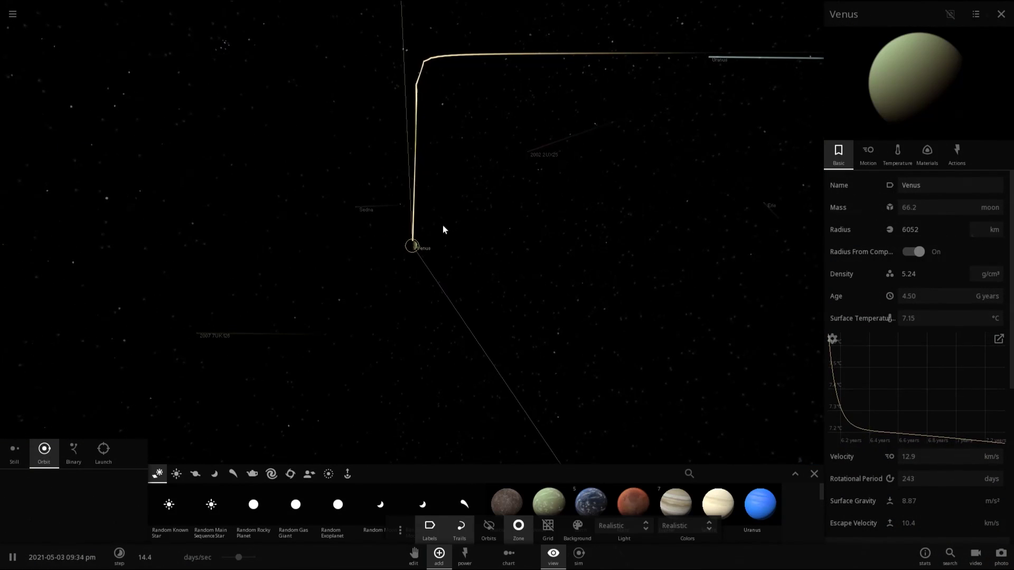
scroll(430, 248, up, 5)
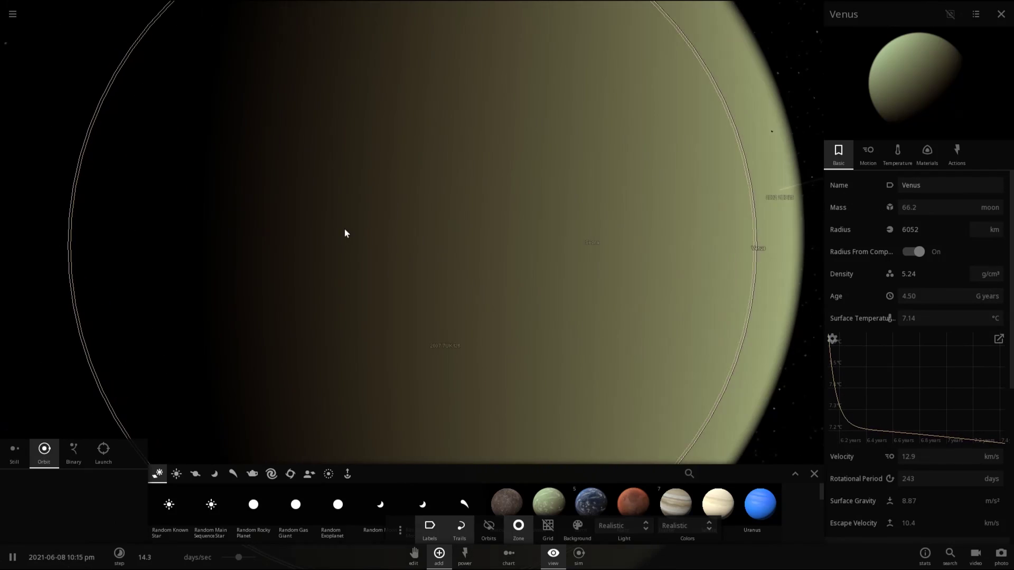
right_drag(345, 229, 317, 229)
right_drag(565, 239, 502, 248)
scroll(436, 228, down, 5)
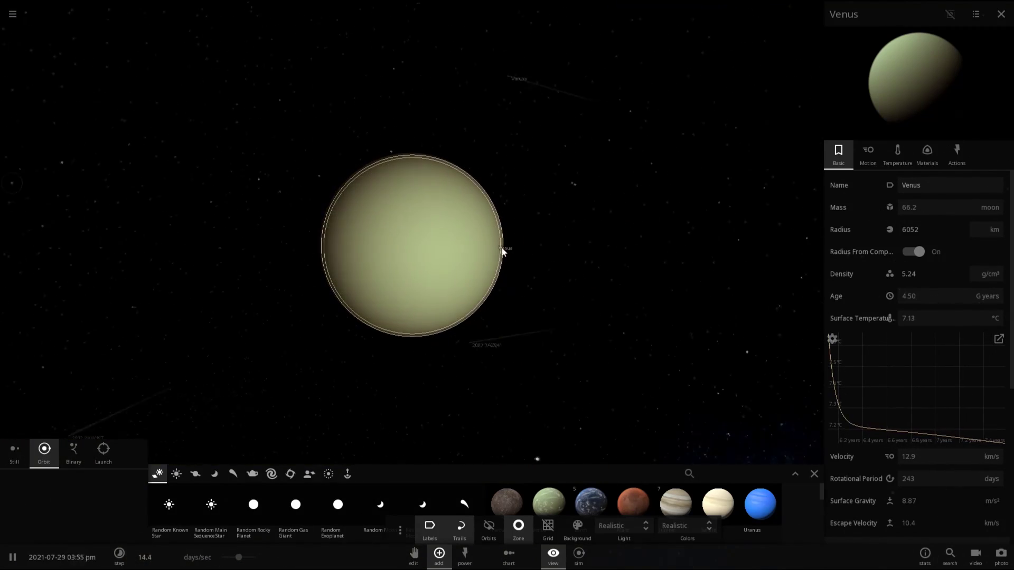
scroll(438, 230, down, 2)
scroll(439, 234, down, 5)
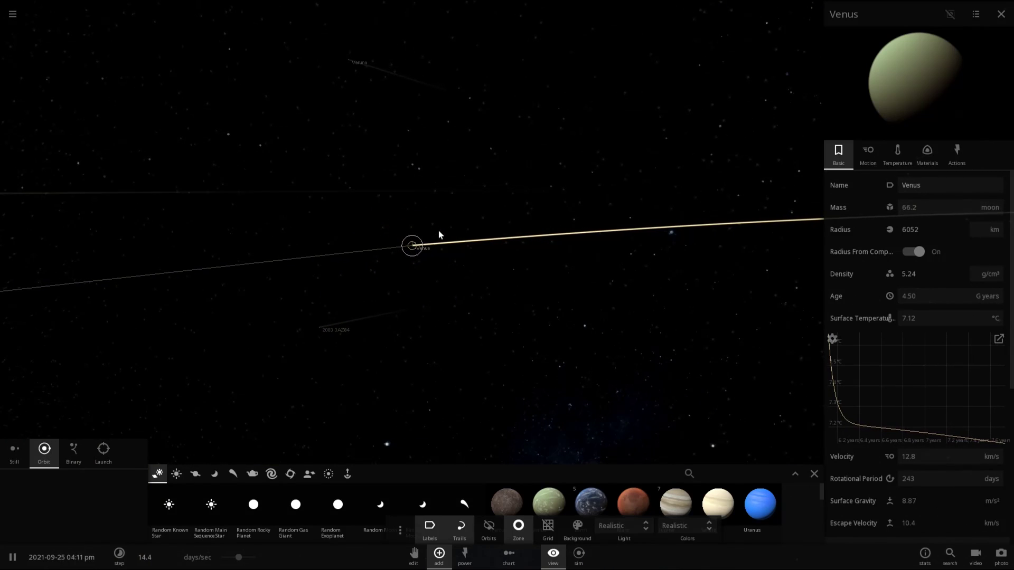
scroll(438, 230, down, 5)
drag(438, 230, 440, 328)
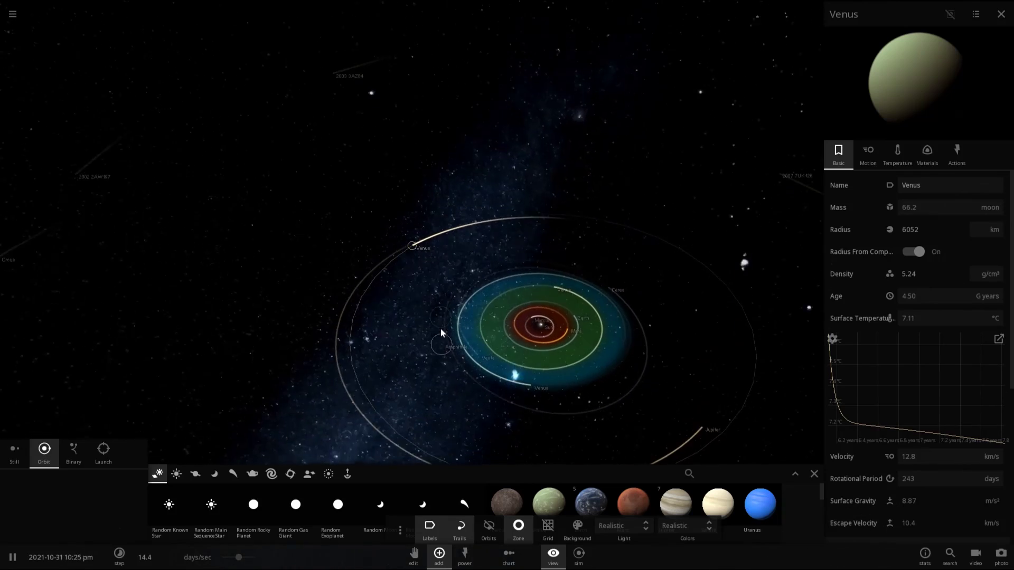
scroll(396, 259, up, 10)
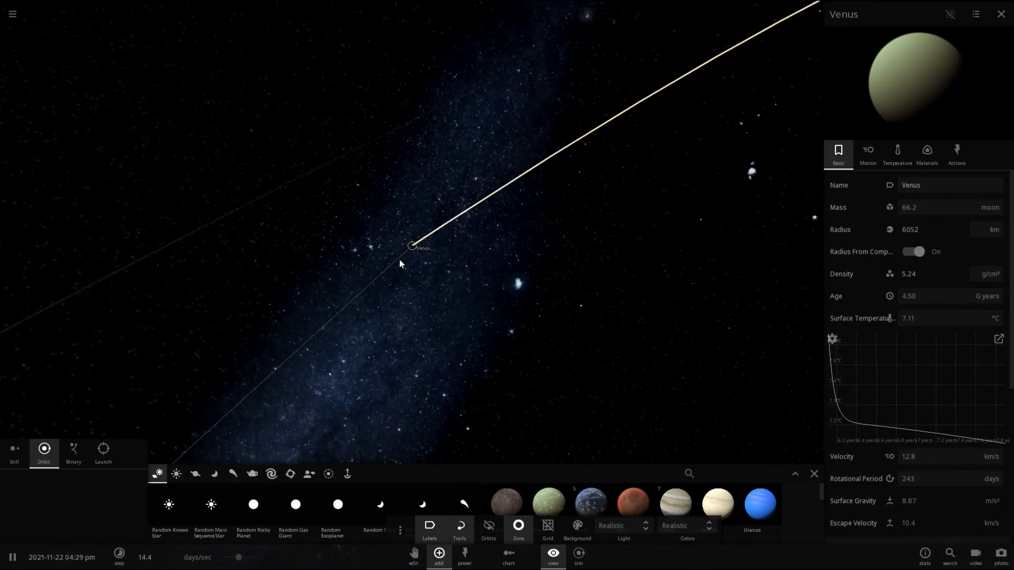
scroll(401, 256, up, 5)
drag(401, 256, 388, 205)
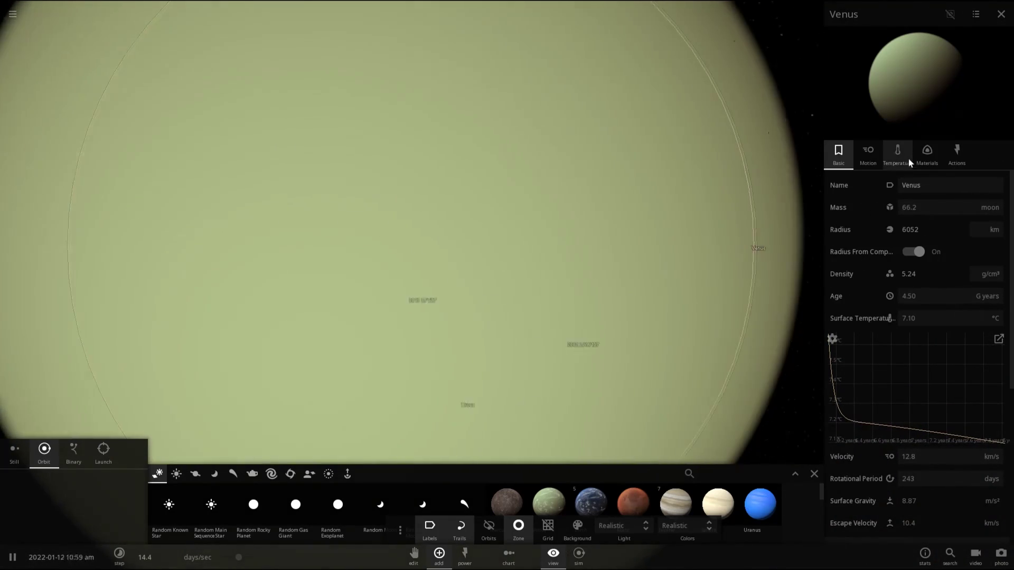
Review the material composition of Venus, its Earth similarity and life likelihood, and its magnetic field properties.
click(927, 155)
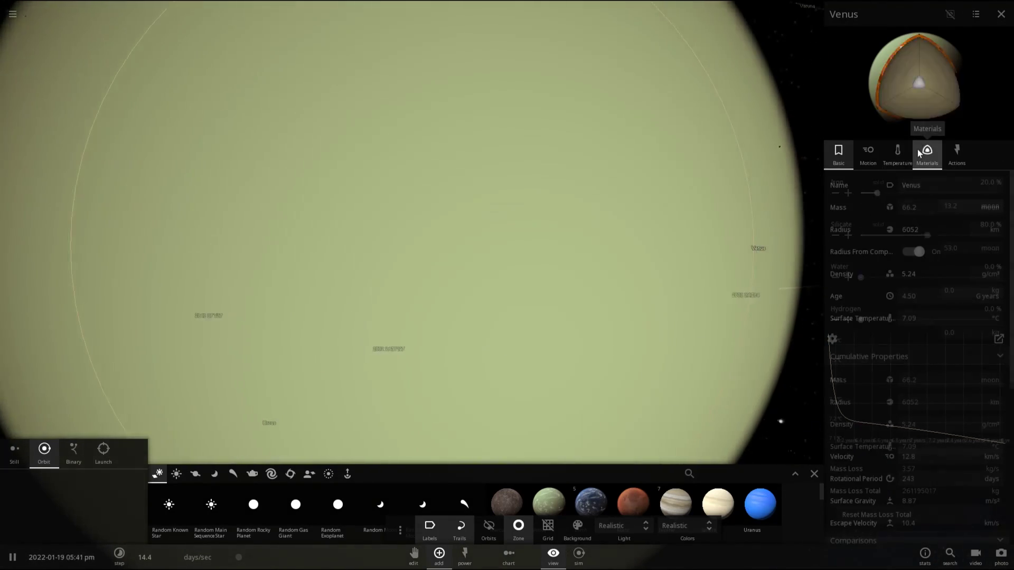
click(898, 152)
click(916, 154)
scroll(725, 267, down, 5)
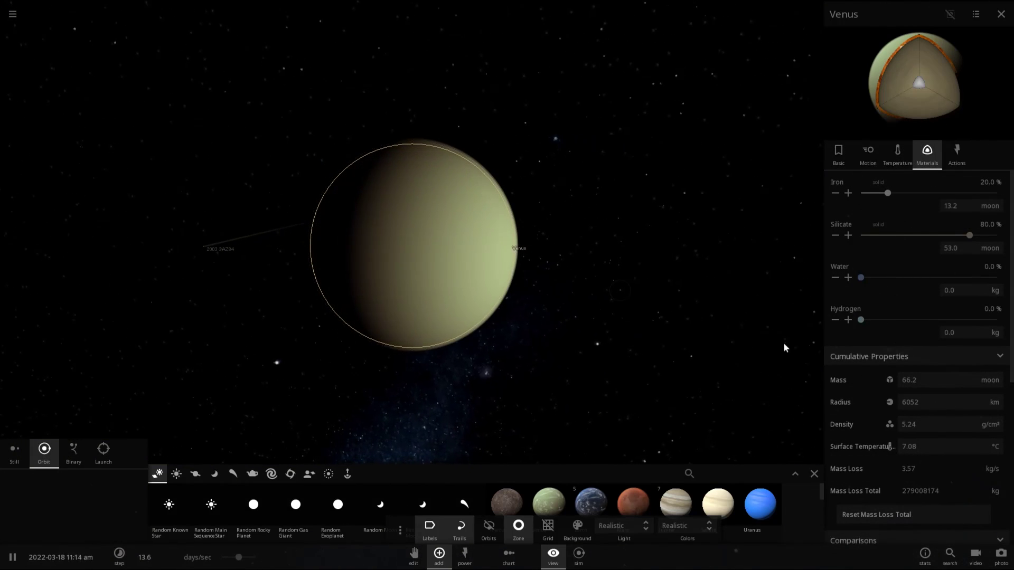
scroll(843, 402, down, 3)
scroll(844, 397, down, 4)
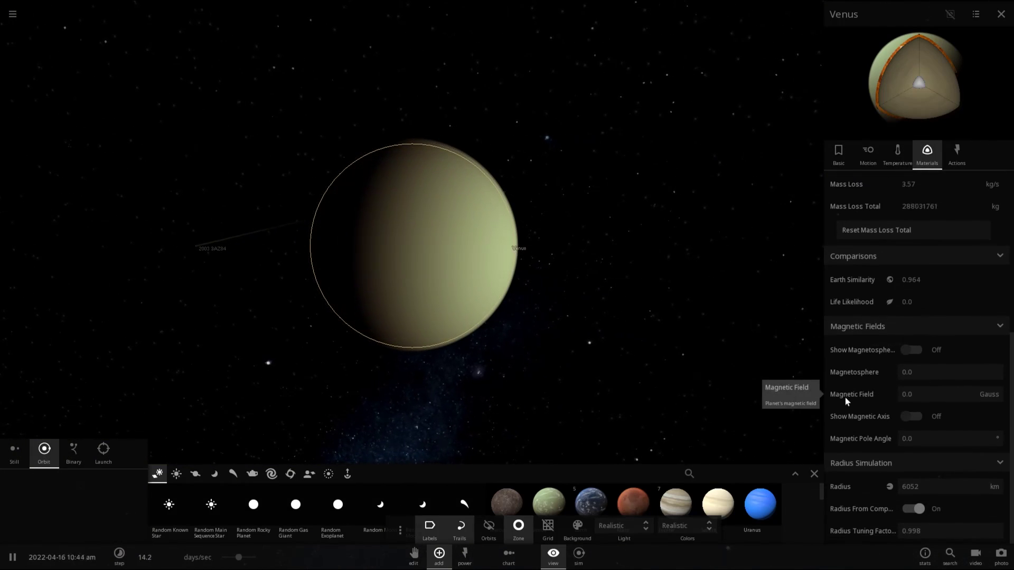
Review the temperature and atmosphere properties of the outermost Venus and view its orbit around the habitable zones from above.
click(905, 165)
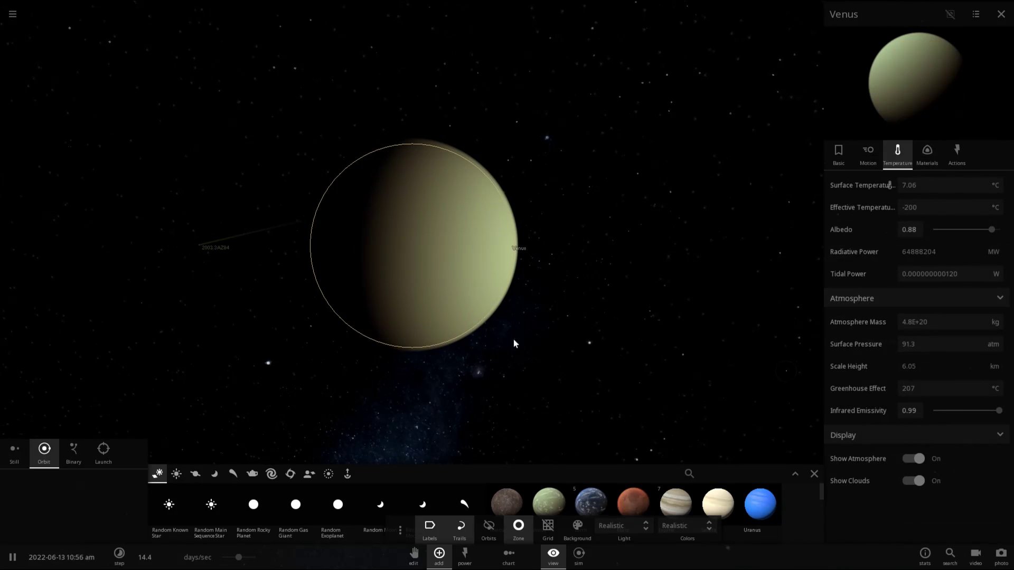
scroll(360, 296, down, 6)
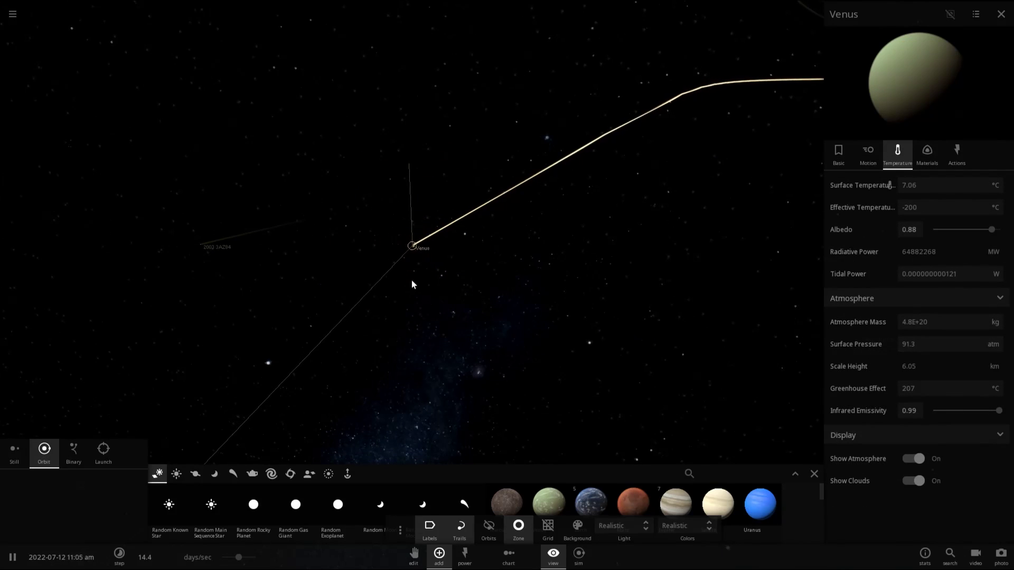
scroll(412, 284, down, 5)
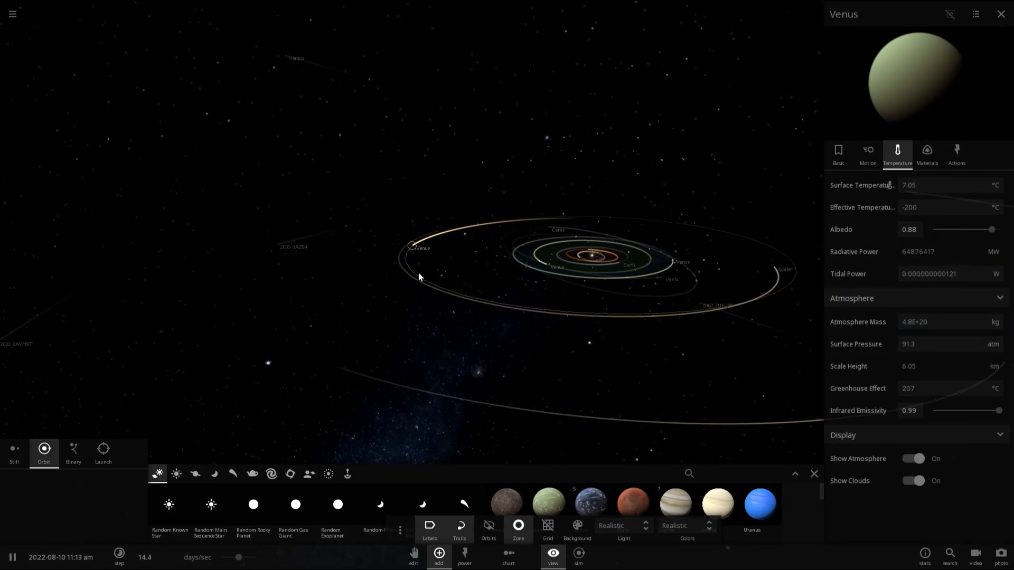
drag(419, 276, 466, 389)
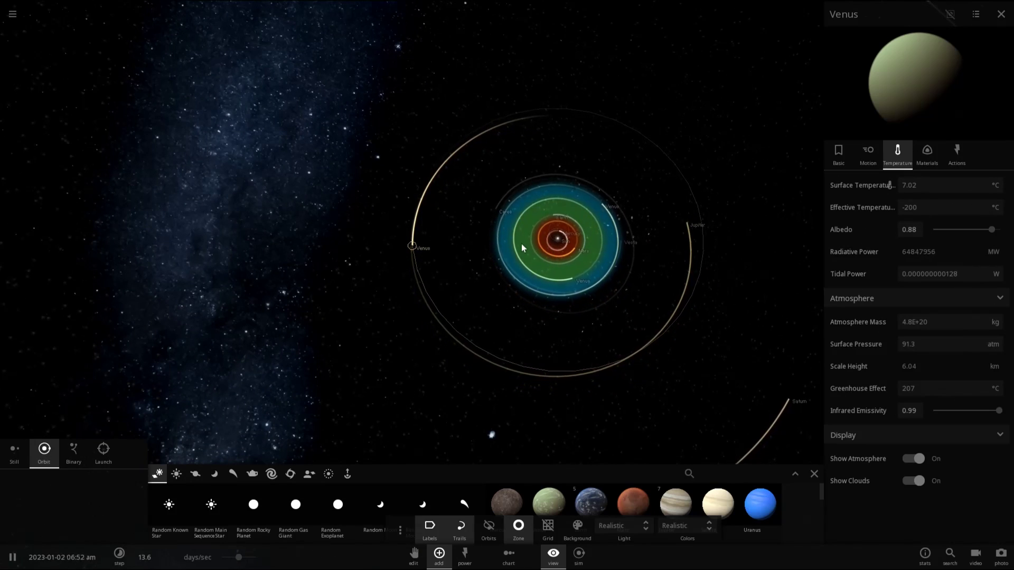
Compare the basic properties of Mars, the Venus in the green habitable zone, and the outermost Venus.
click(575, 241)
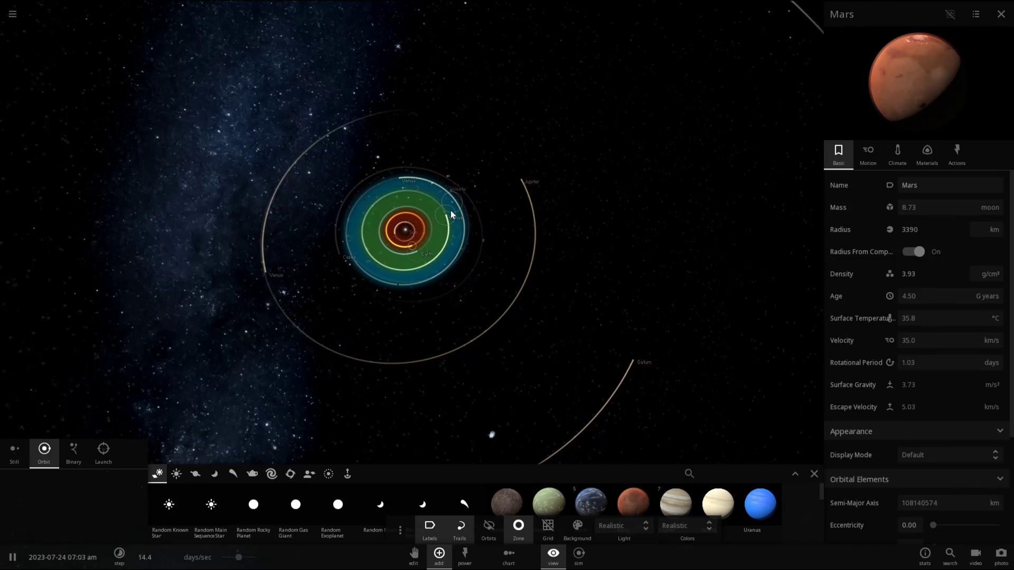
click(449, 212)
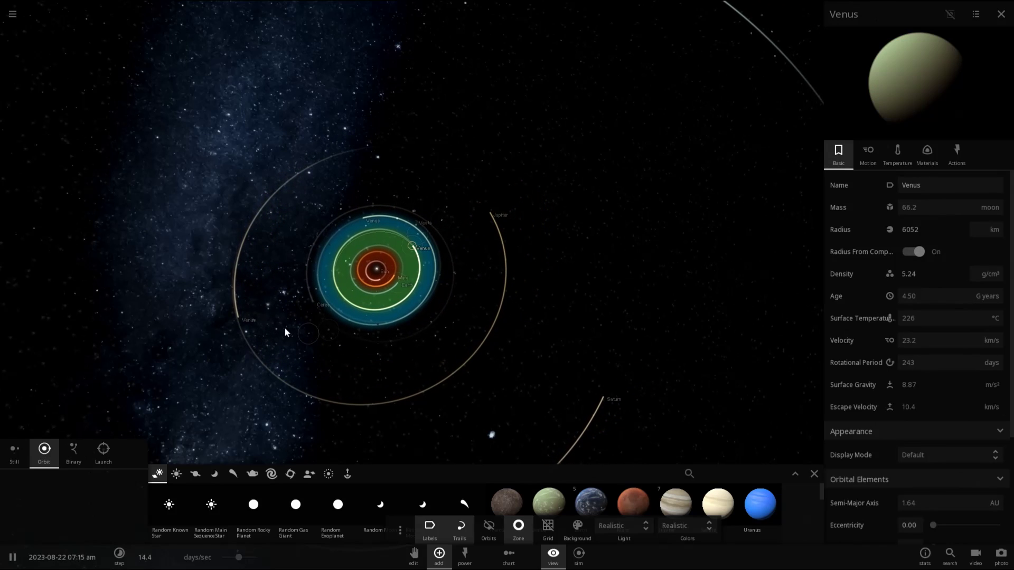
click(245, 326)
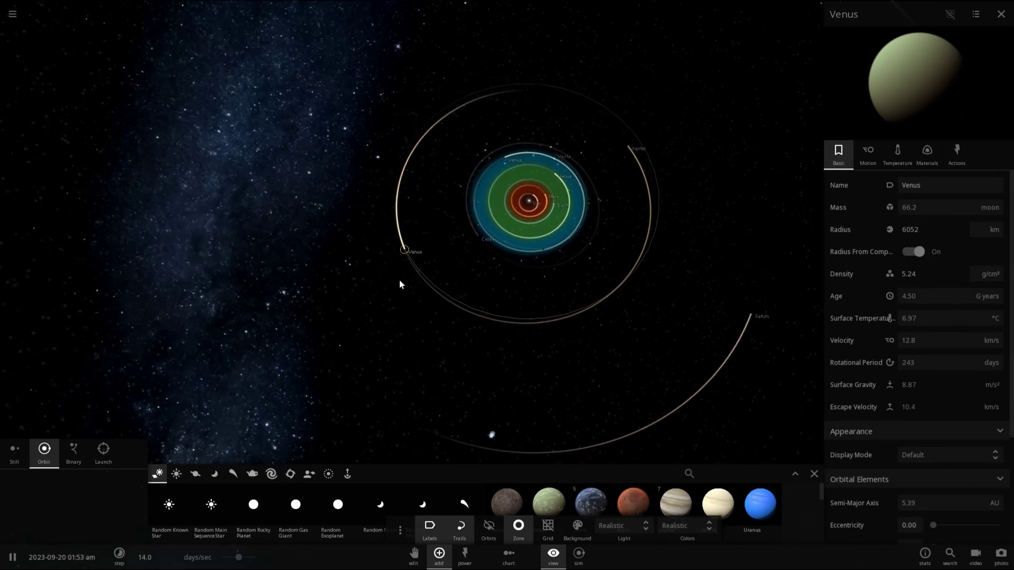